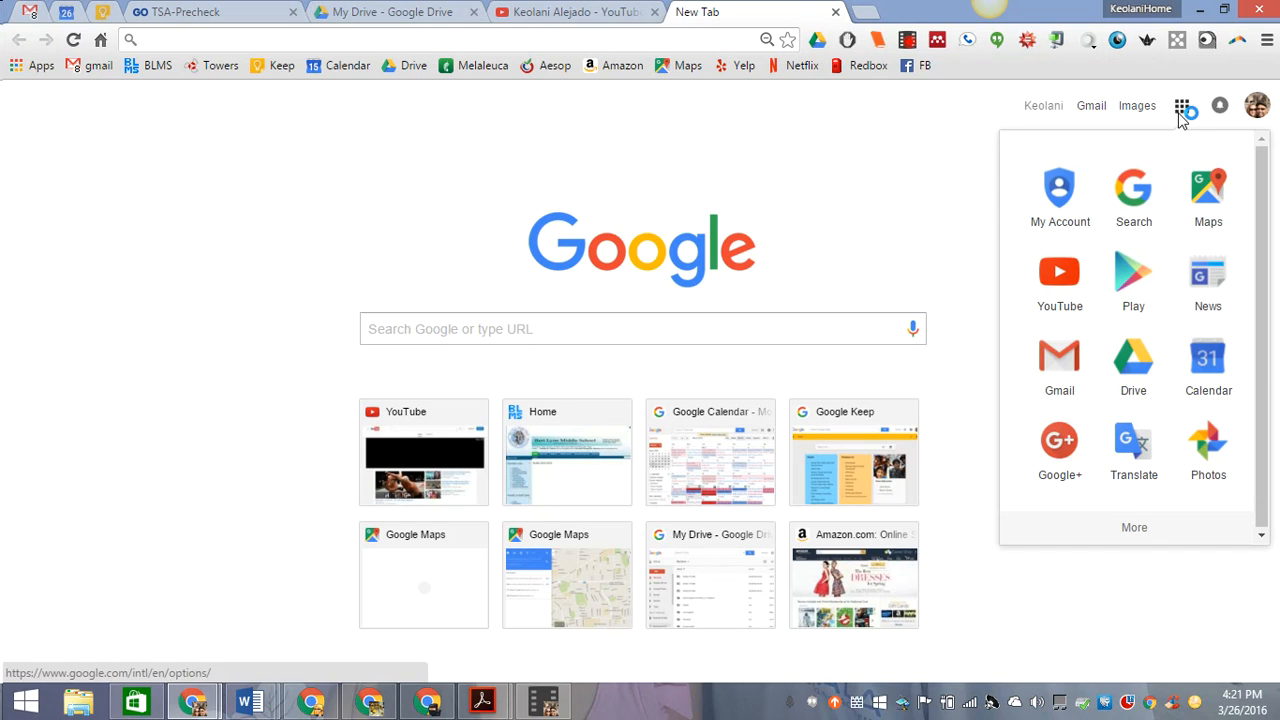
- Open Google Drive and create a new blank Google Slides presentation
{"action": "left_click", "coordinate": [1140, 366]}
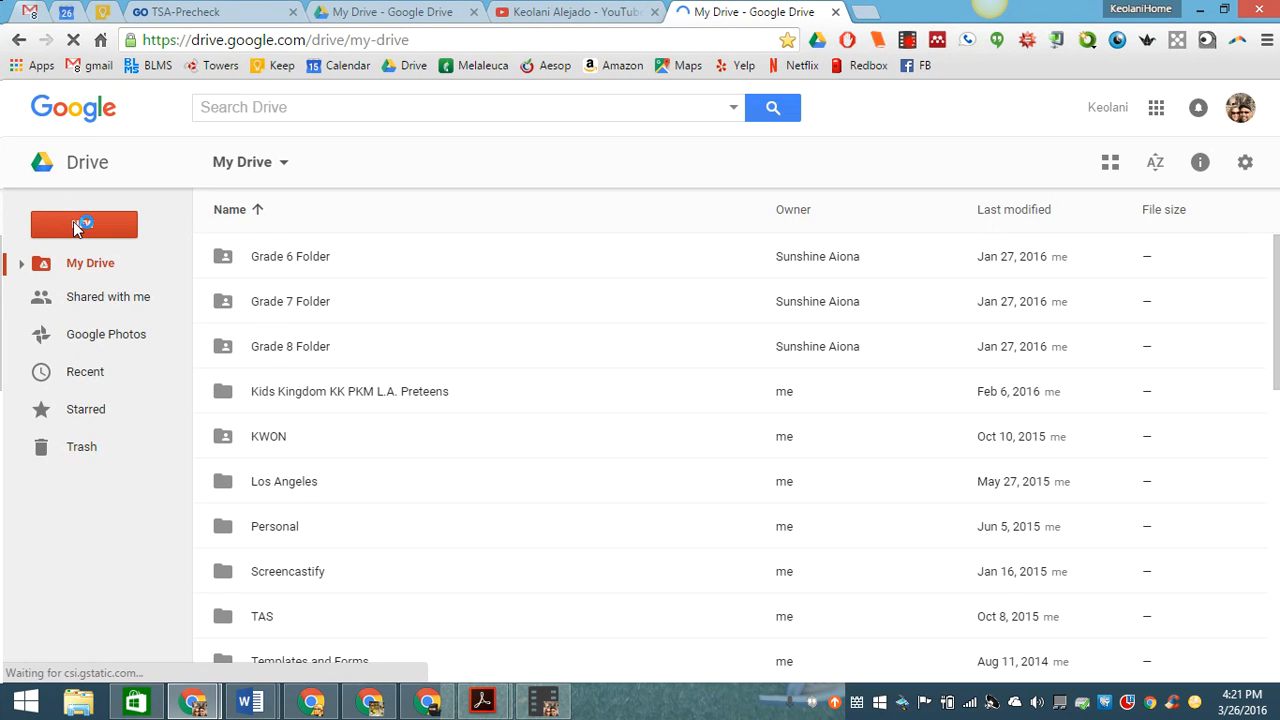
{"action": "left_click", "coordinate": [74, 222]}
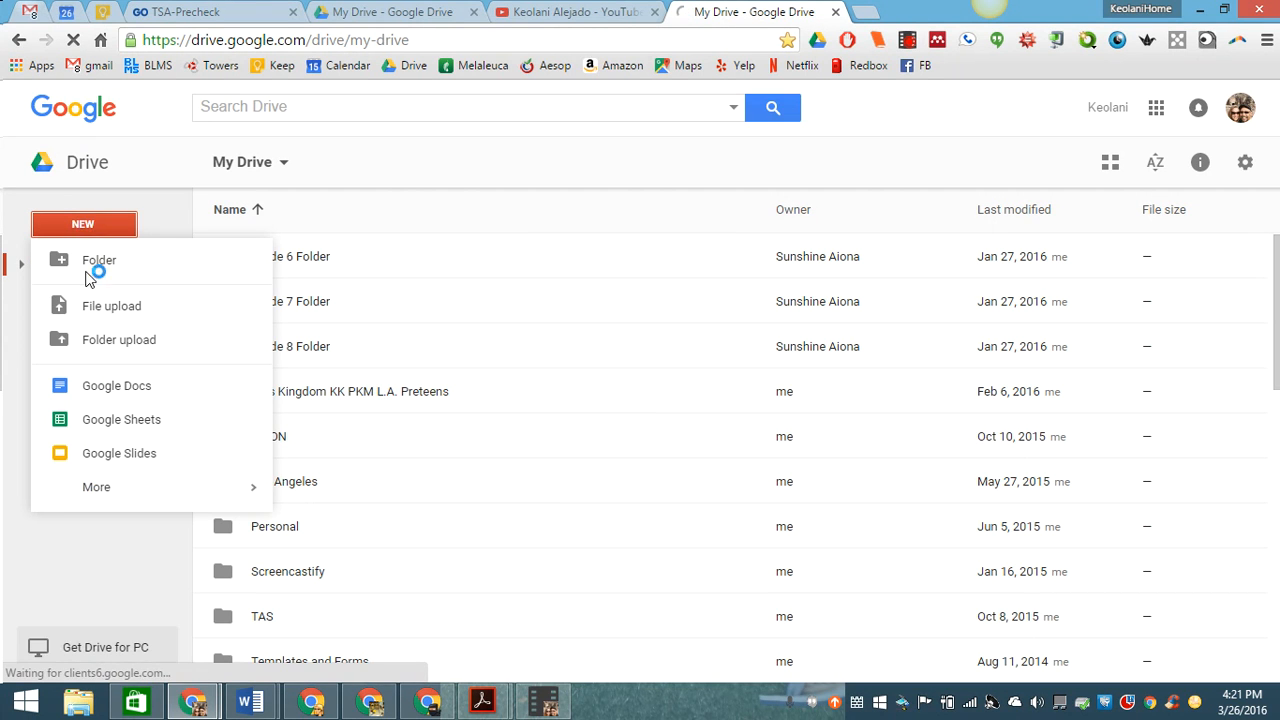
{"action": "left_click", "coordinate": [118, 455]}
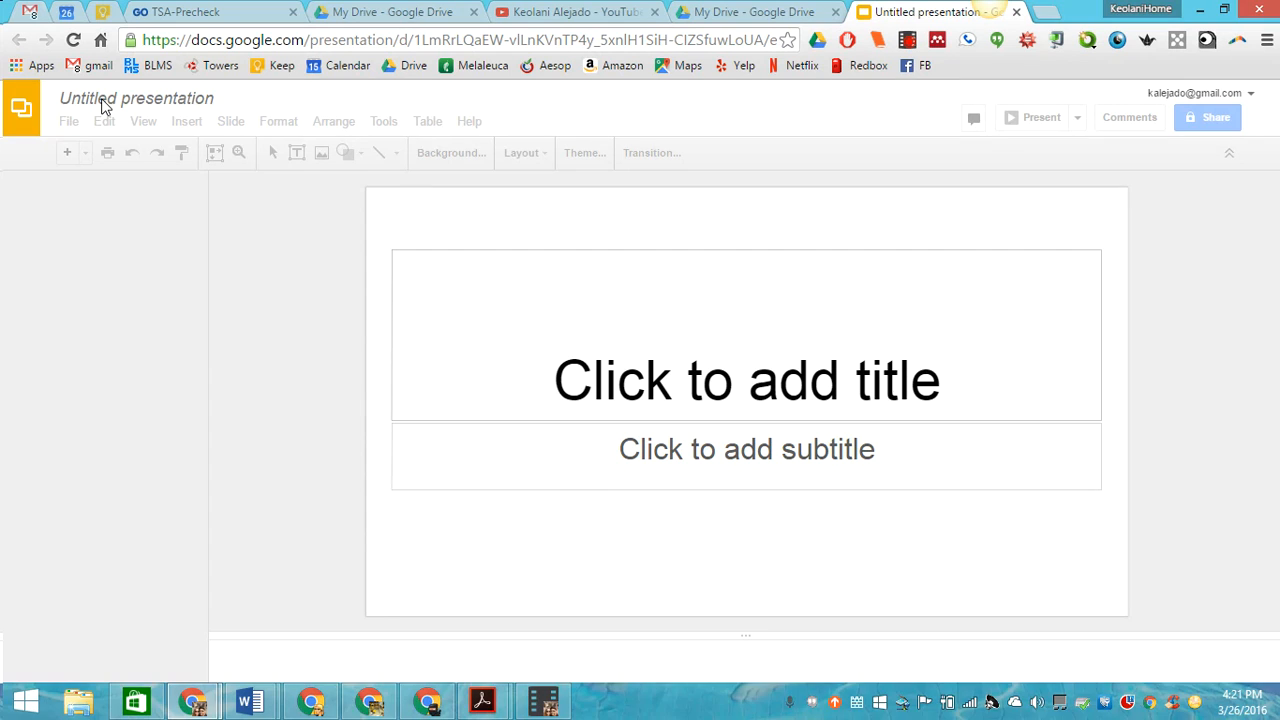
- Rename the untitled presentation as "How to Create a Google Slides"
{"action": "left_click", "coordinate": [172, 100]}
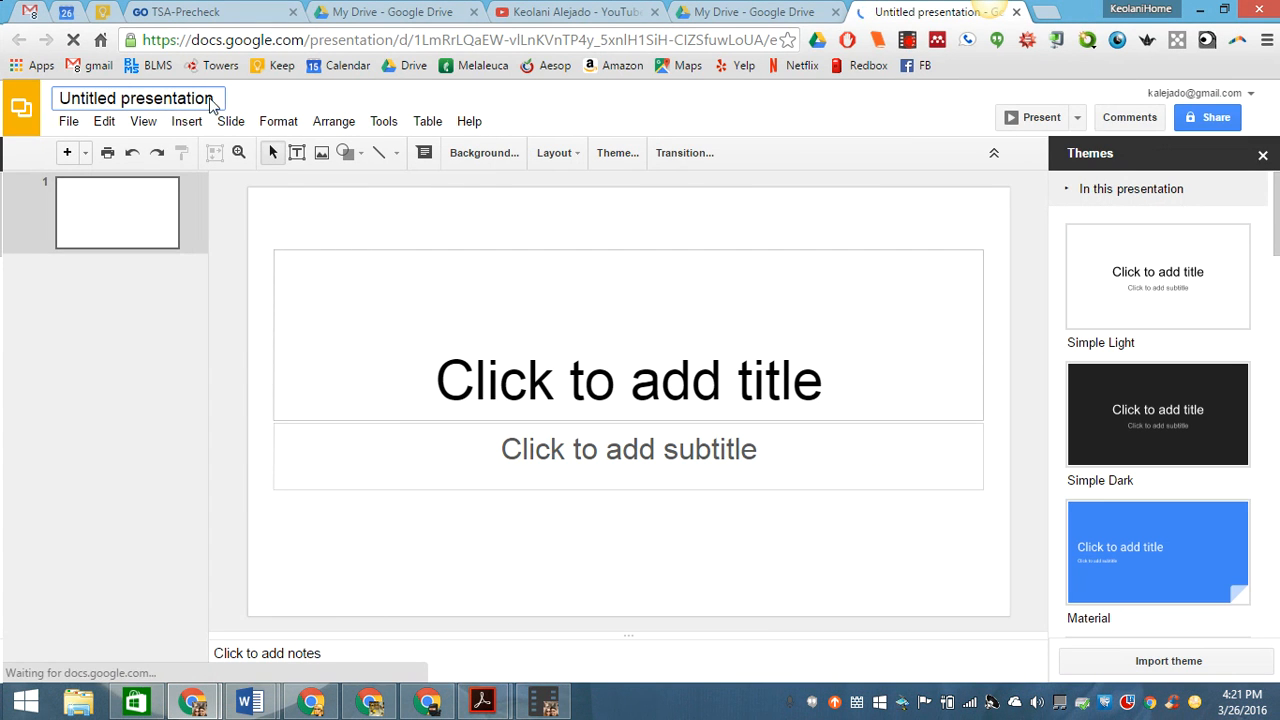
{"action": "left_click_drag", "start_coordinate": [214, 98], "coordinate": [17, 100]}
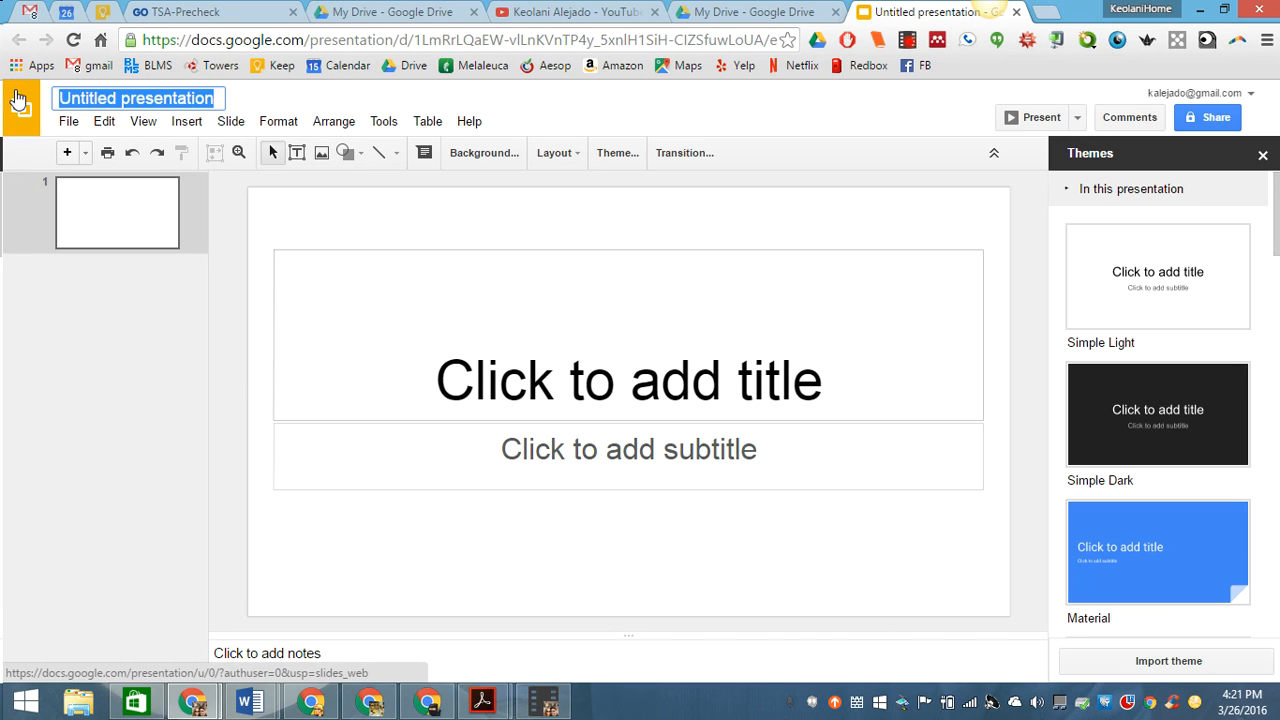
{"action": "type", "text": "SHow "}
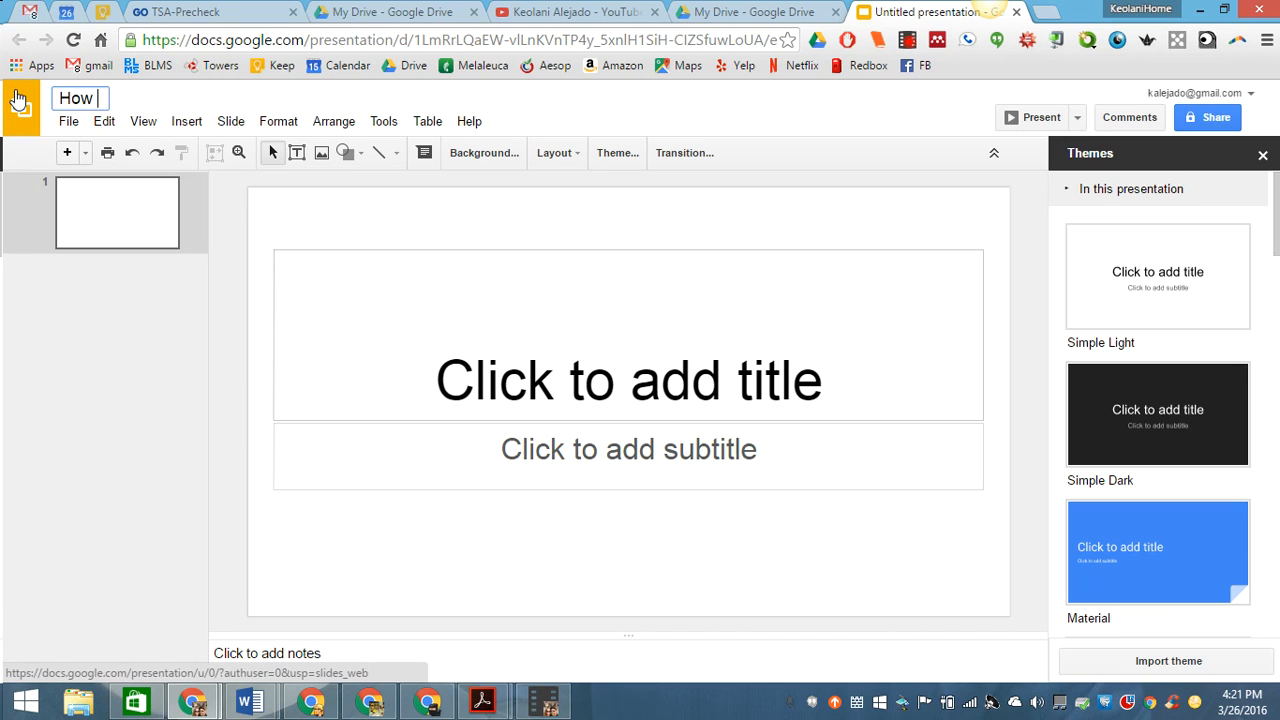
{"action": "type", "text": "to Create a Google "}
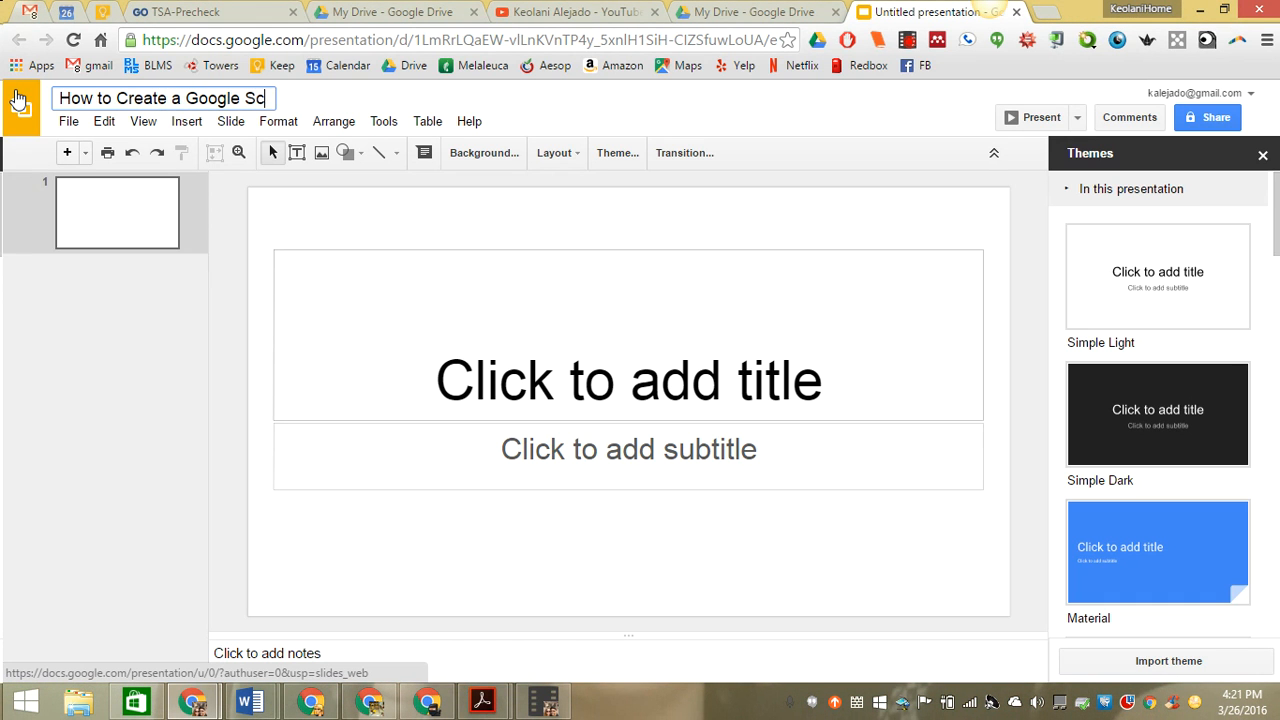
{"action": "type", "text": "Slides"}
{"action": "left_click", "coordinate": [84, 405]}
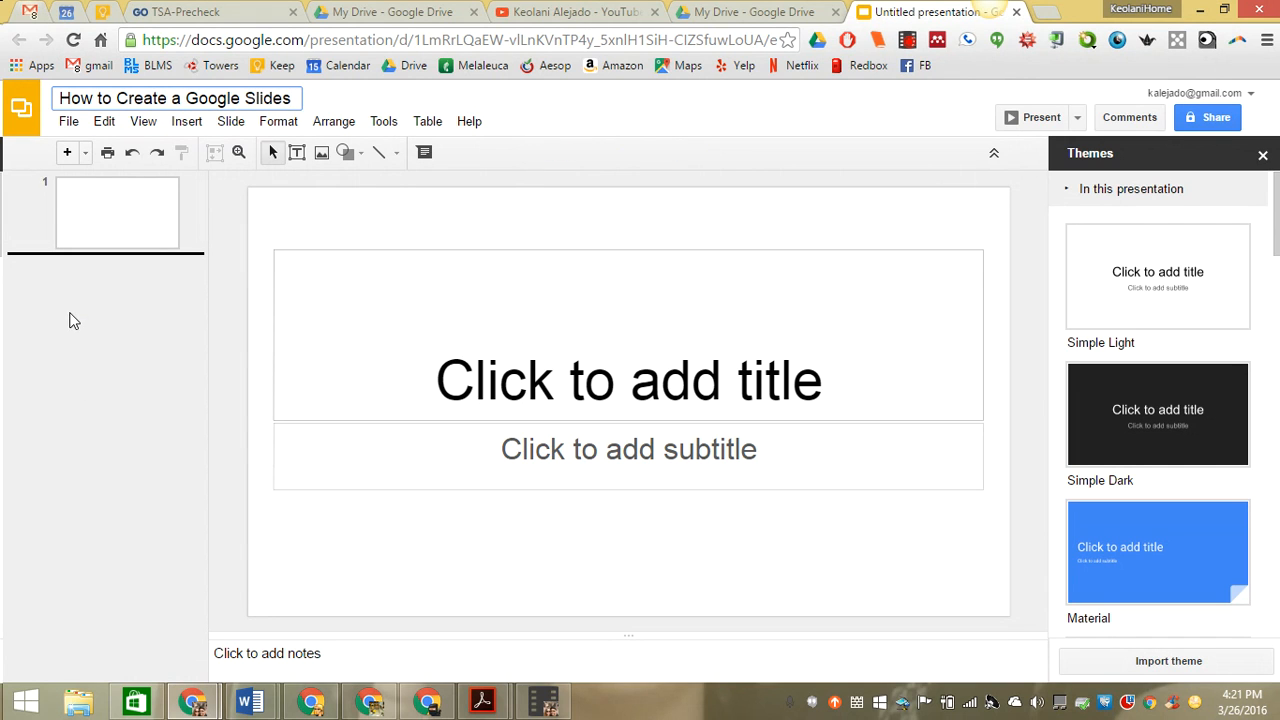
- Review the available slide layouts and add a second slide with a title and body after the title slide
{"action": "left_click", "coordinate": [85, 158]}
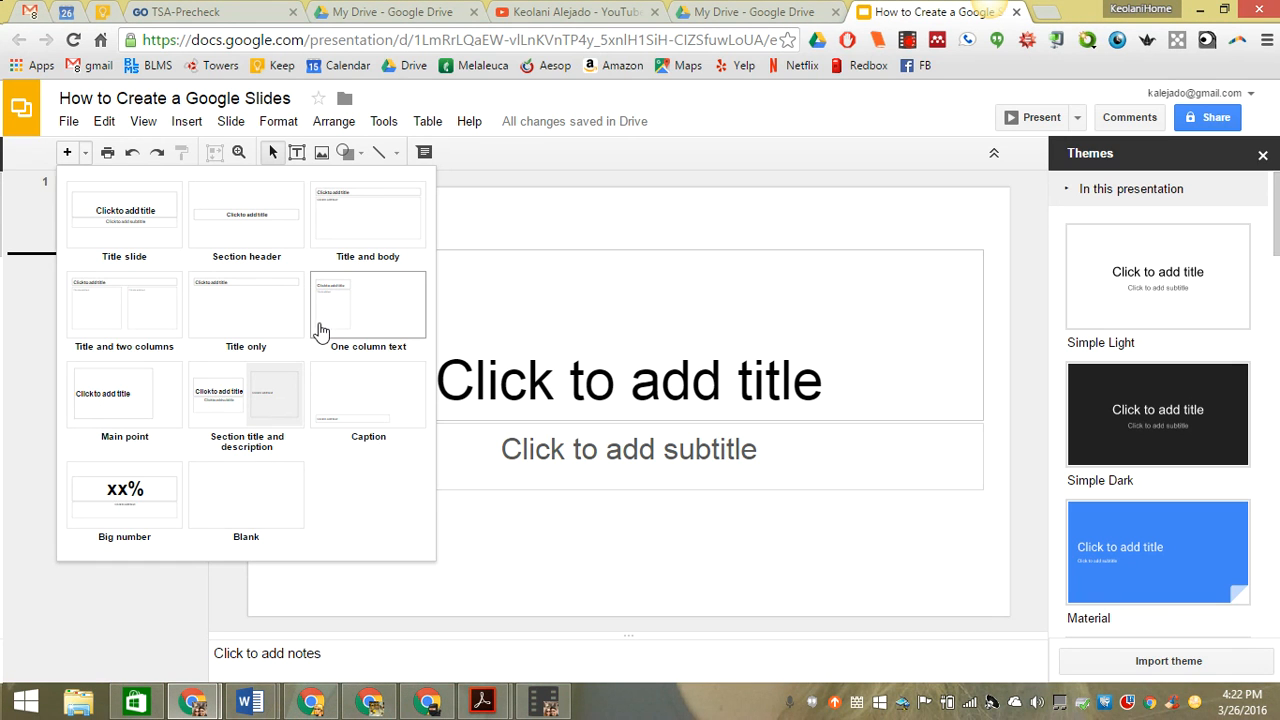
{"action": "left_click", "coordinate": [158, 626]}
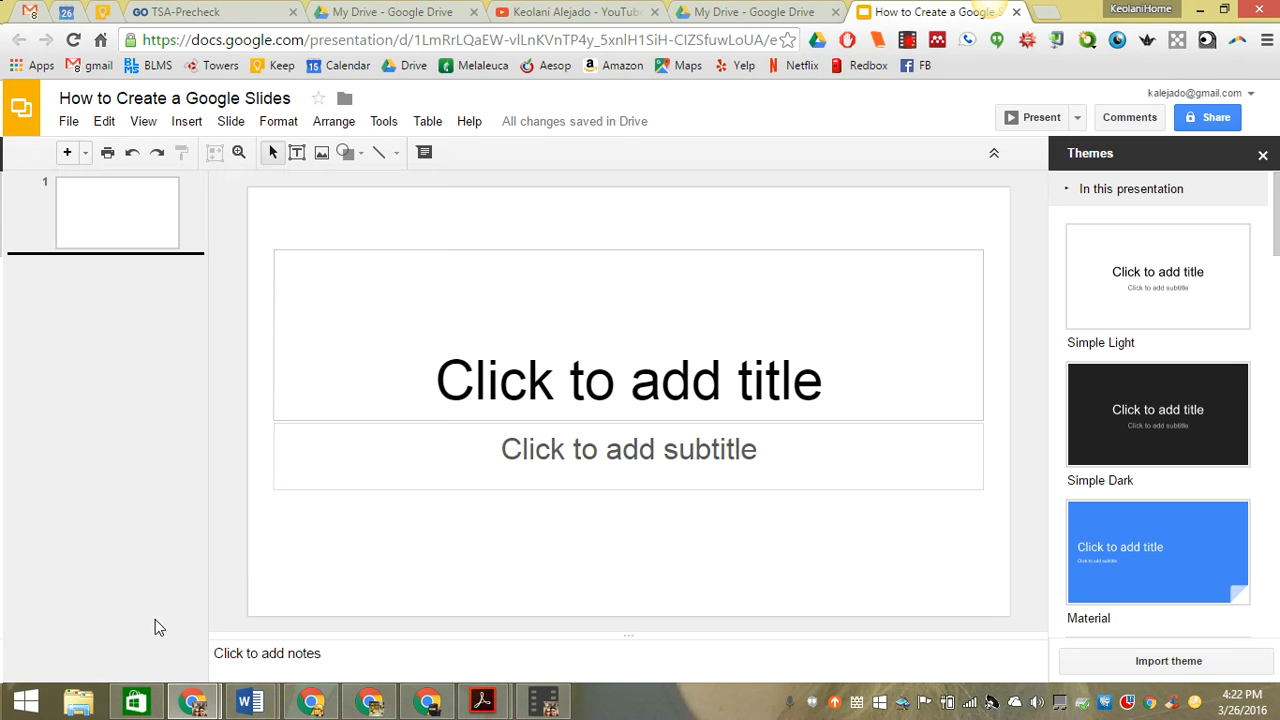
{"action": "left_click", "coordinate": [64, 153]}
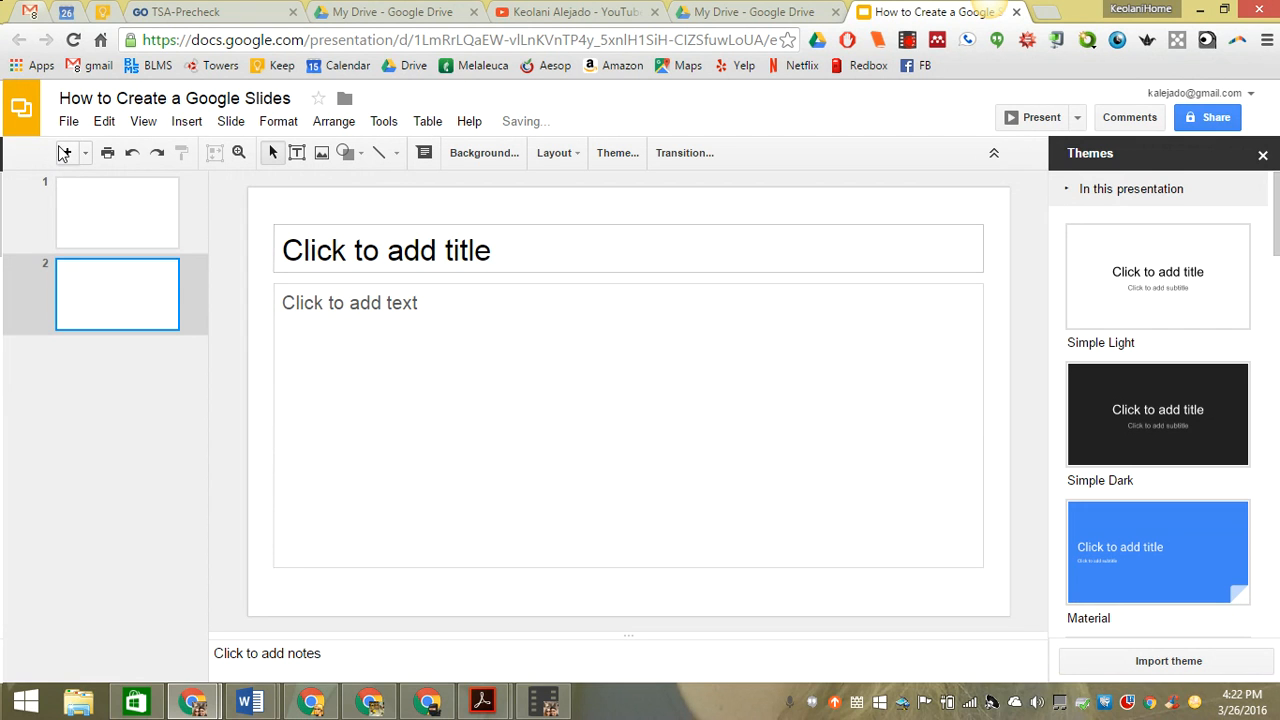
{"action": "left_click", "coordinate": [111, 210]}
{"action": "left_click", "coordinate": [113, 321]}
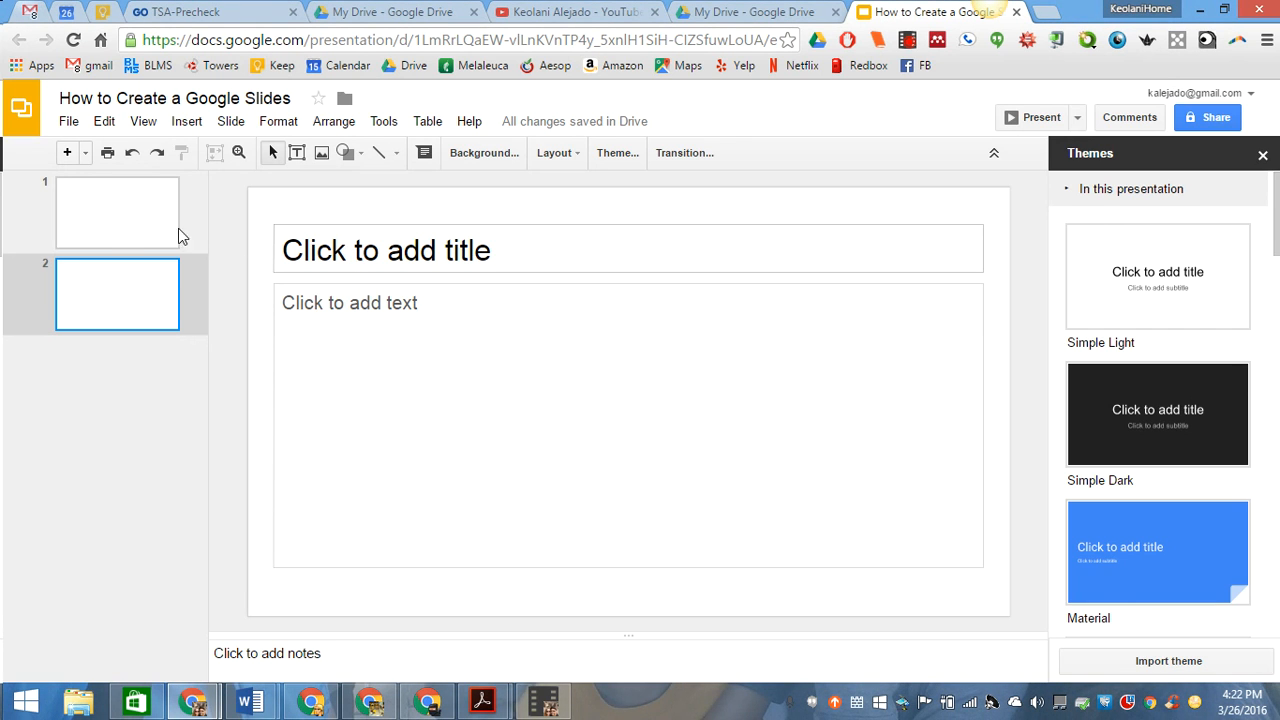
- Fill in the first slide with the title "How to Create Google Slides" and the presenter's full name as subtitle
{"action": "left_click", "coordinate": [116, 224]}
{"action": "left_click", "coordinate": [714, 381]}
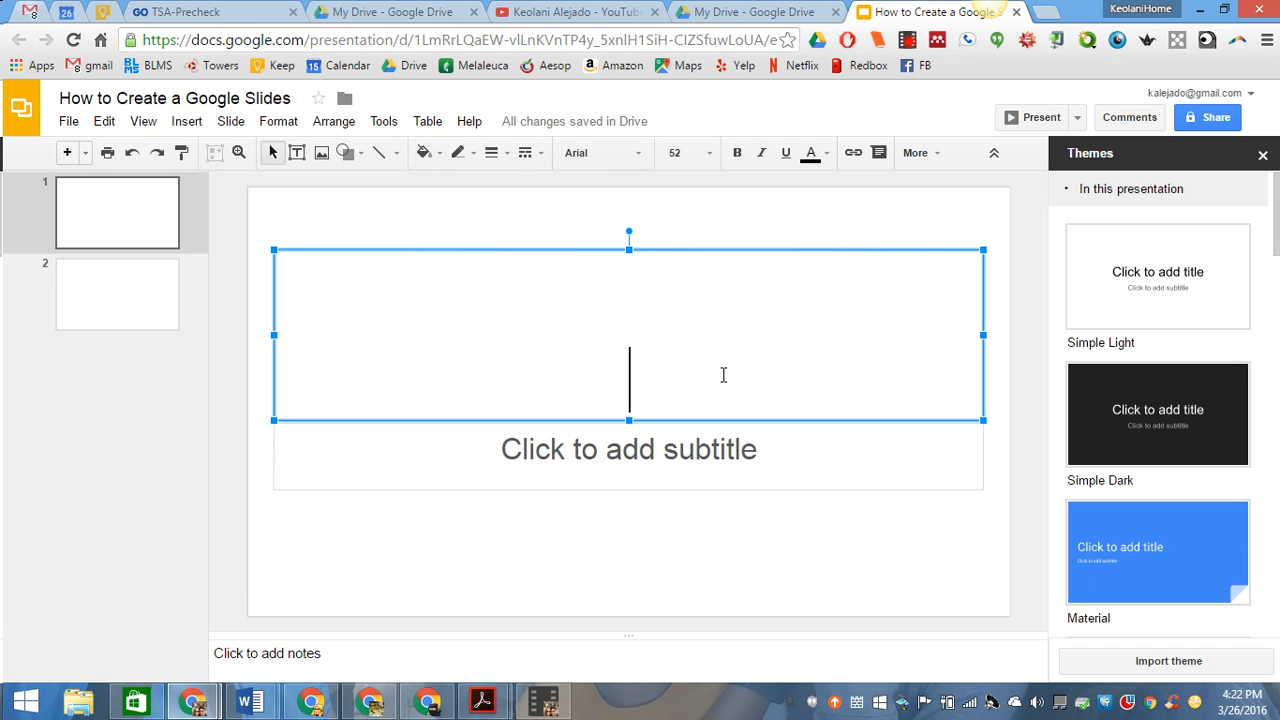
{"action": "type", "text": "How to "}
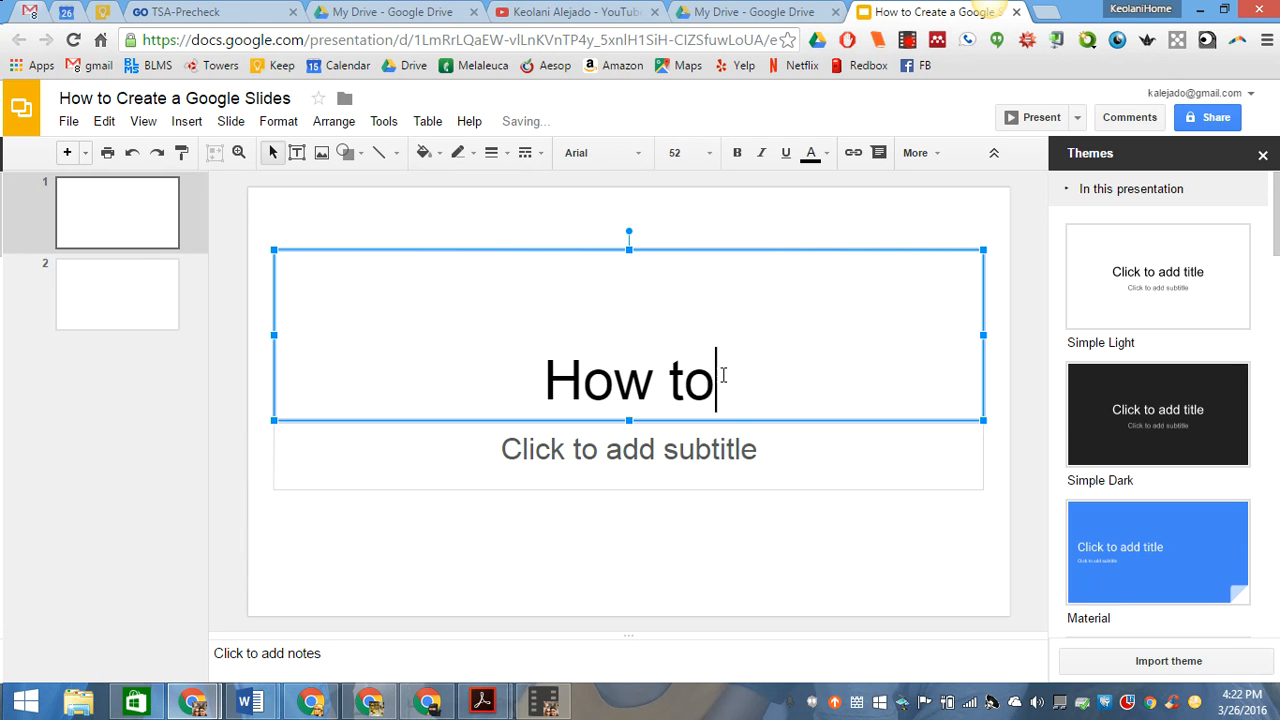
{"action": "type", "text": "Create "}
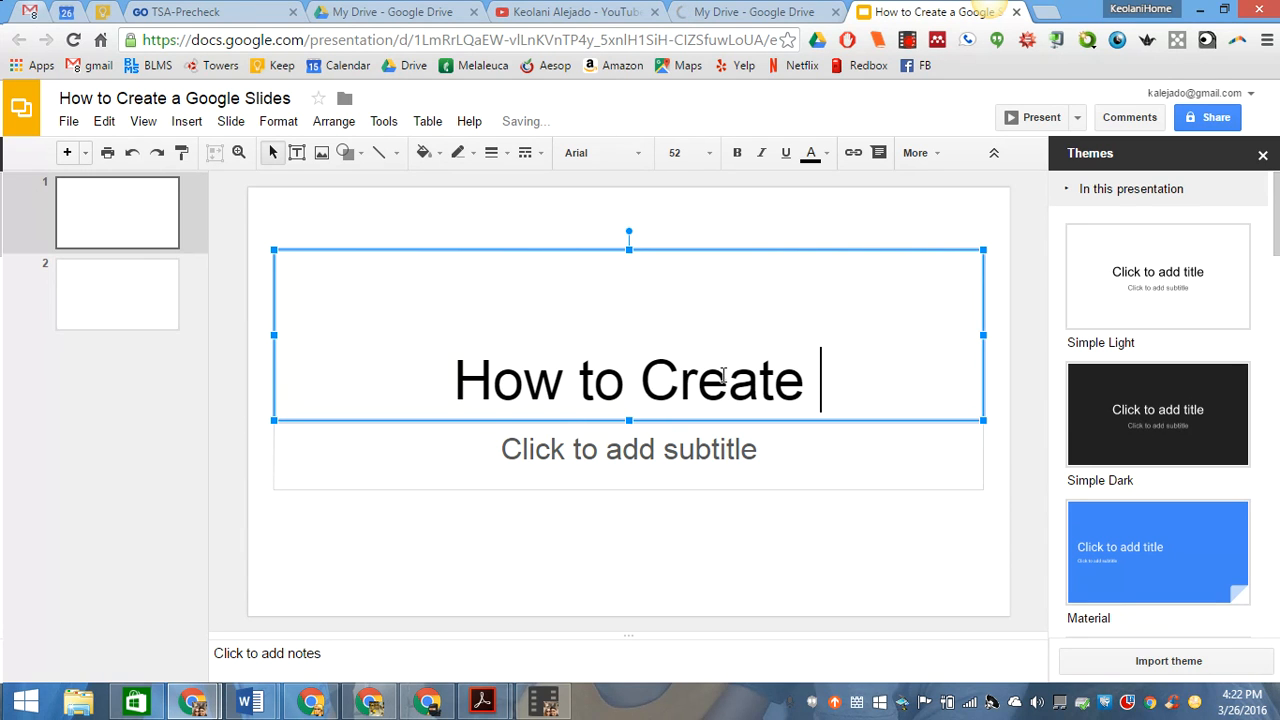
{"action": "type", "text": "Google Slides"}
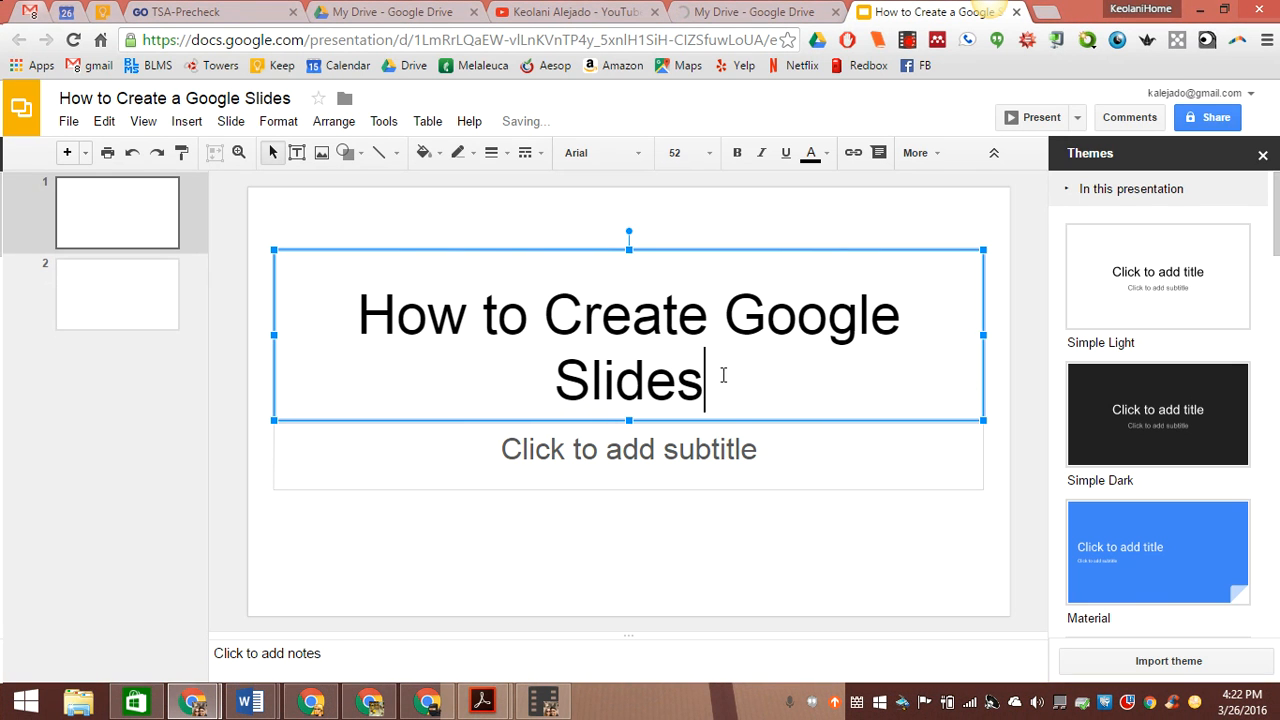
{"action": "left_click", "coordinate": [711, 442]}
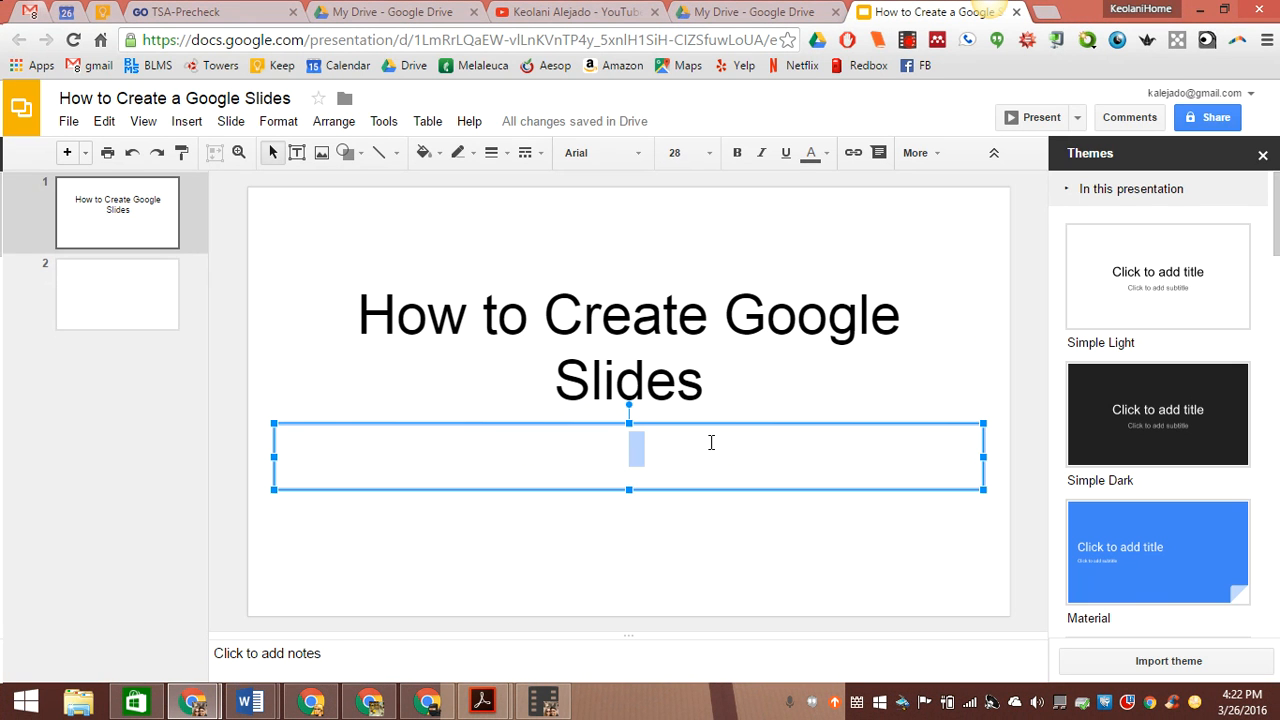
{"action": "type", "text": "Keolani Alejado"}
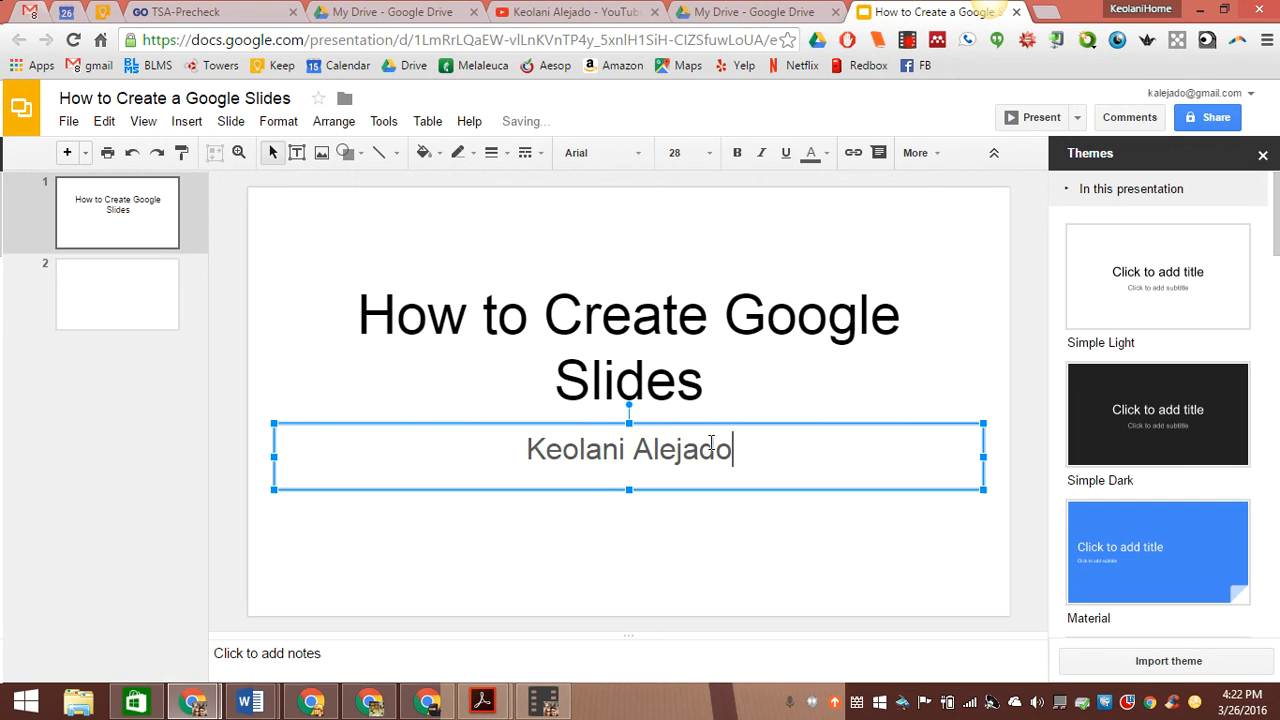
- Give the second slide the title "What to do first" and the body text "Pick a slide format"
{"action": "left_click", "coordinate": [84, 300]}
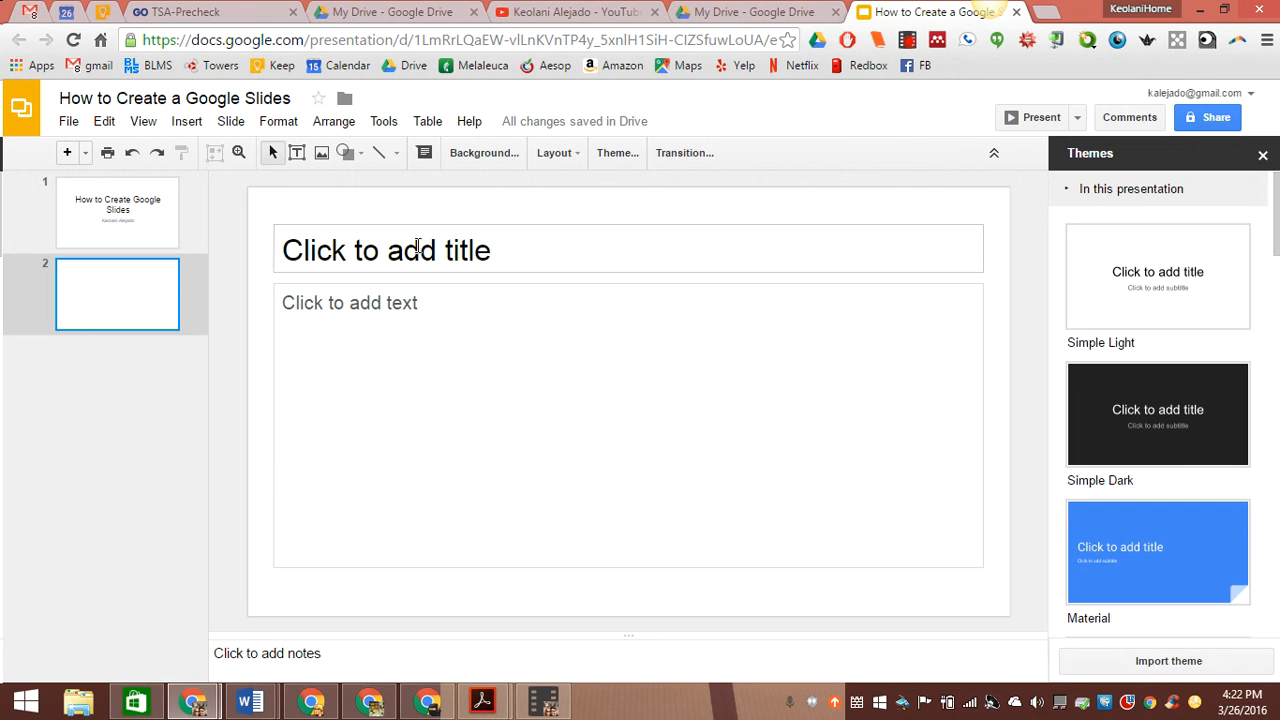
{"action": "left_click", "coordinate": [416, 240]}
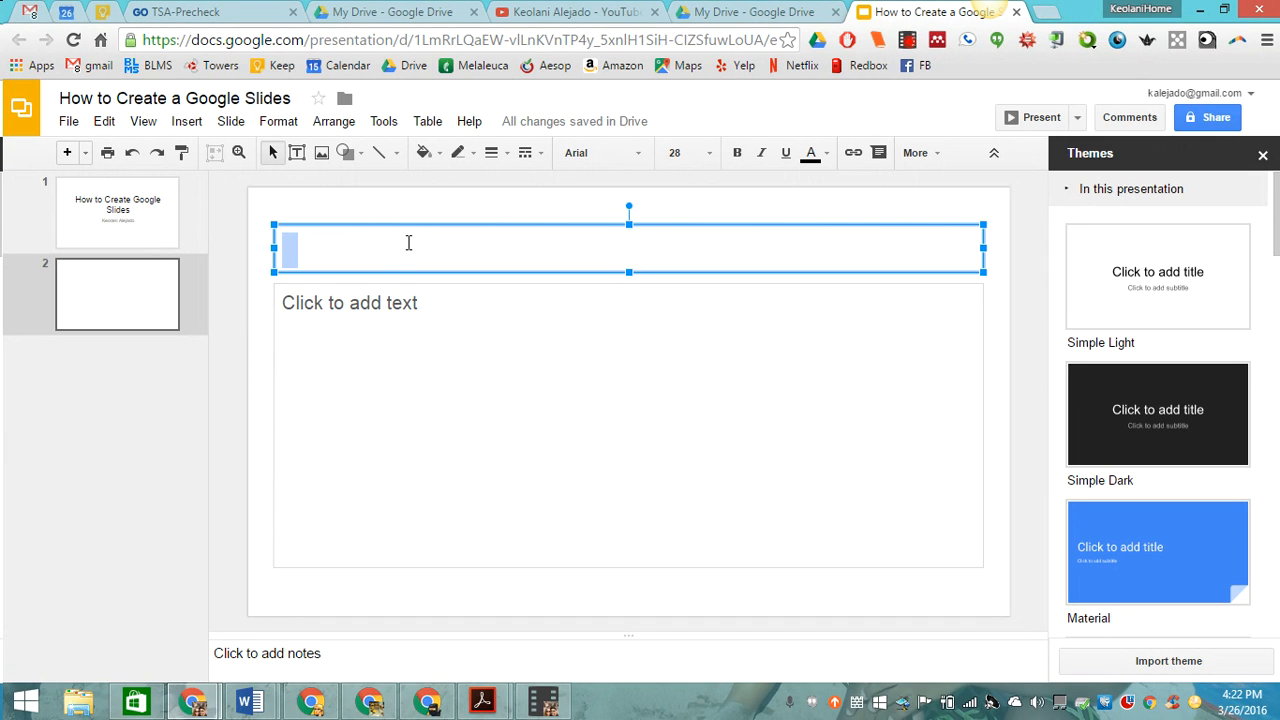
{"action": "type", "text": "What to d"}
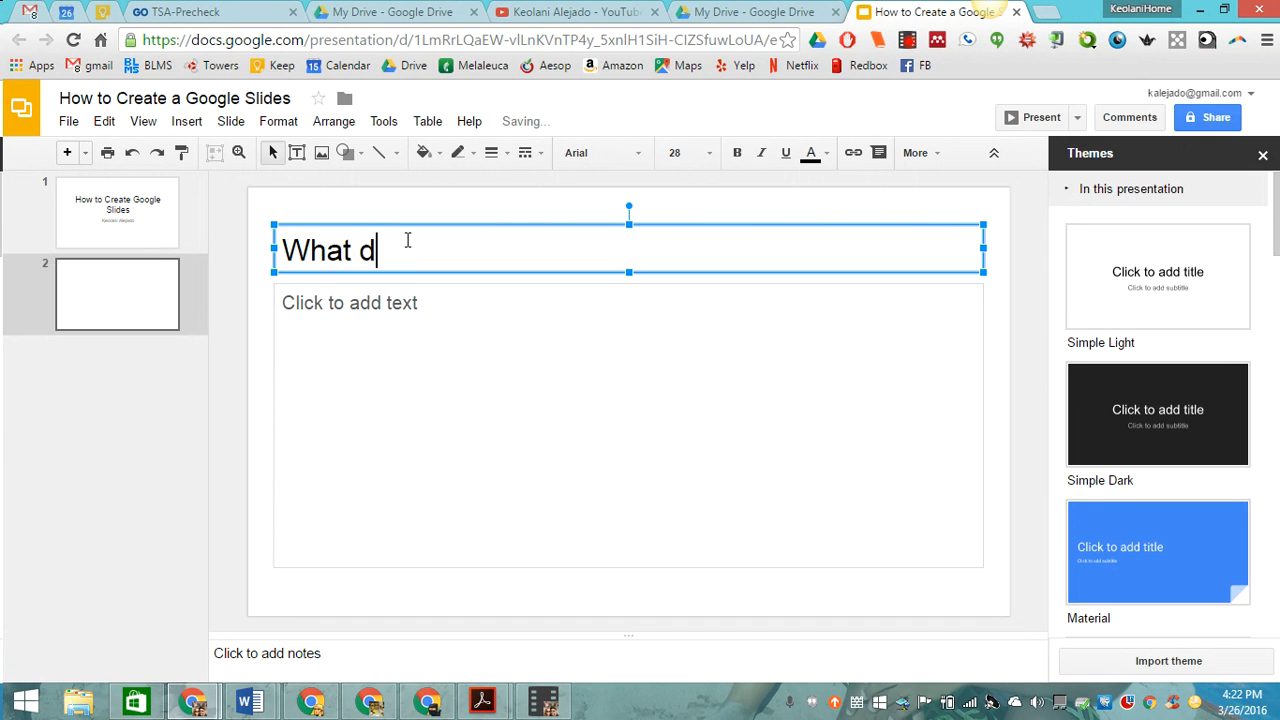
{"action": "type", "text": "o firs"}
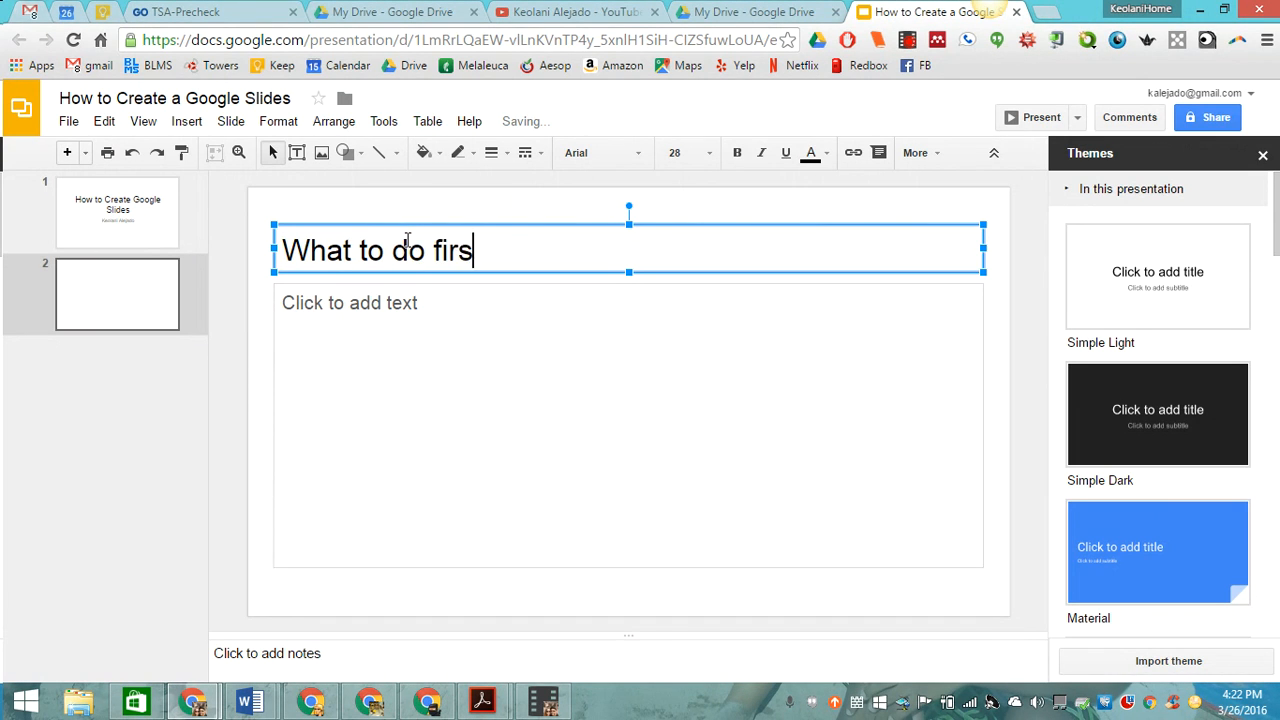
{"action": "type", "text": "t"}
{"action": "left_click", "coordinate": [432, 295]}
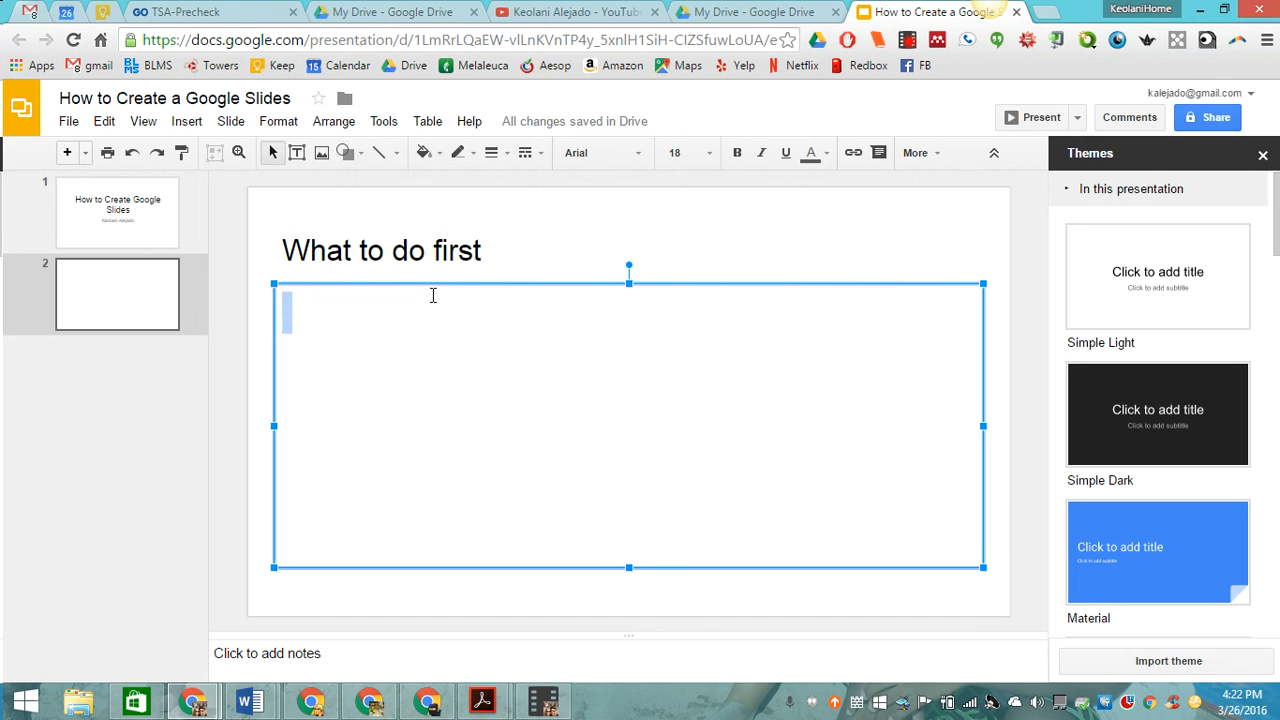
{"action": "type", "text": "Pick a slide format"}
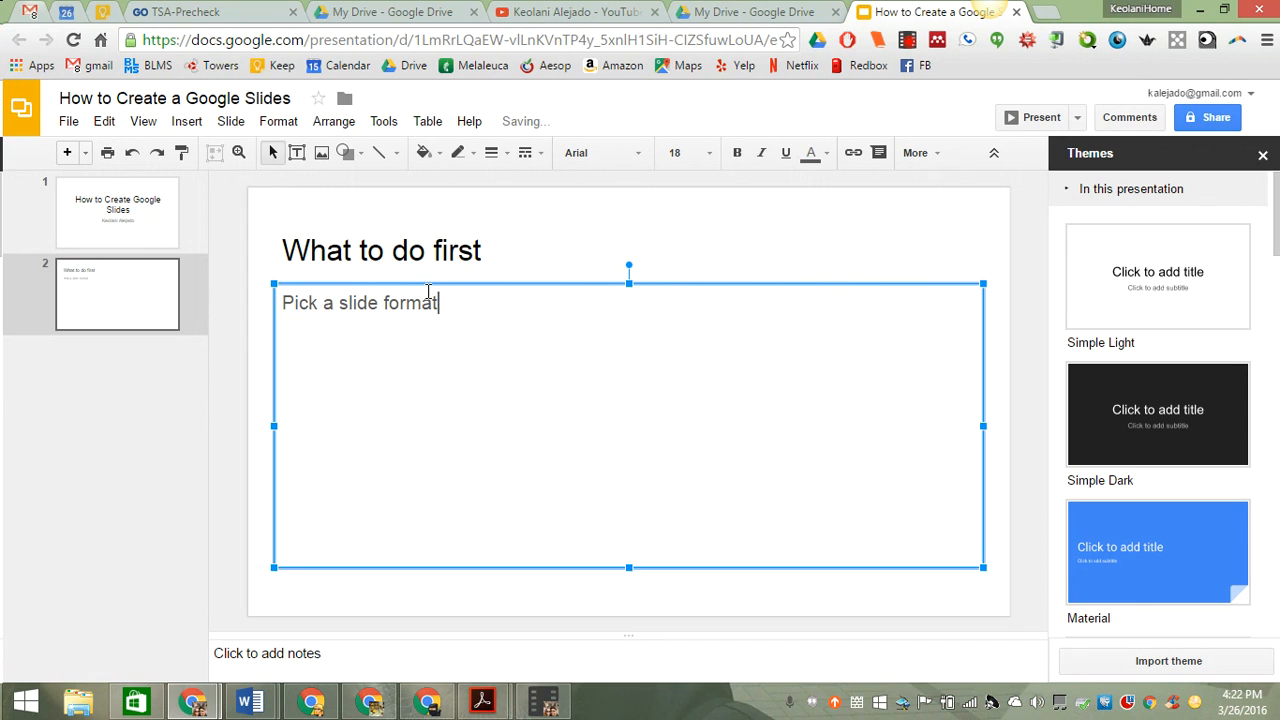
- Change the second slide's layout to Section title and description
{"action": "left_click", "coordinate": [107, 300]}
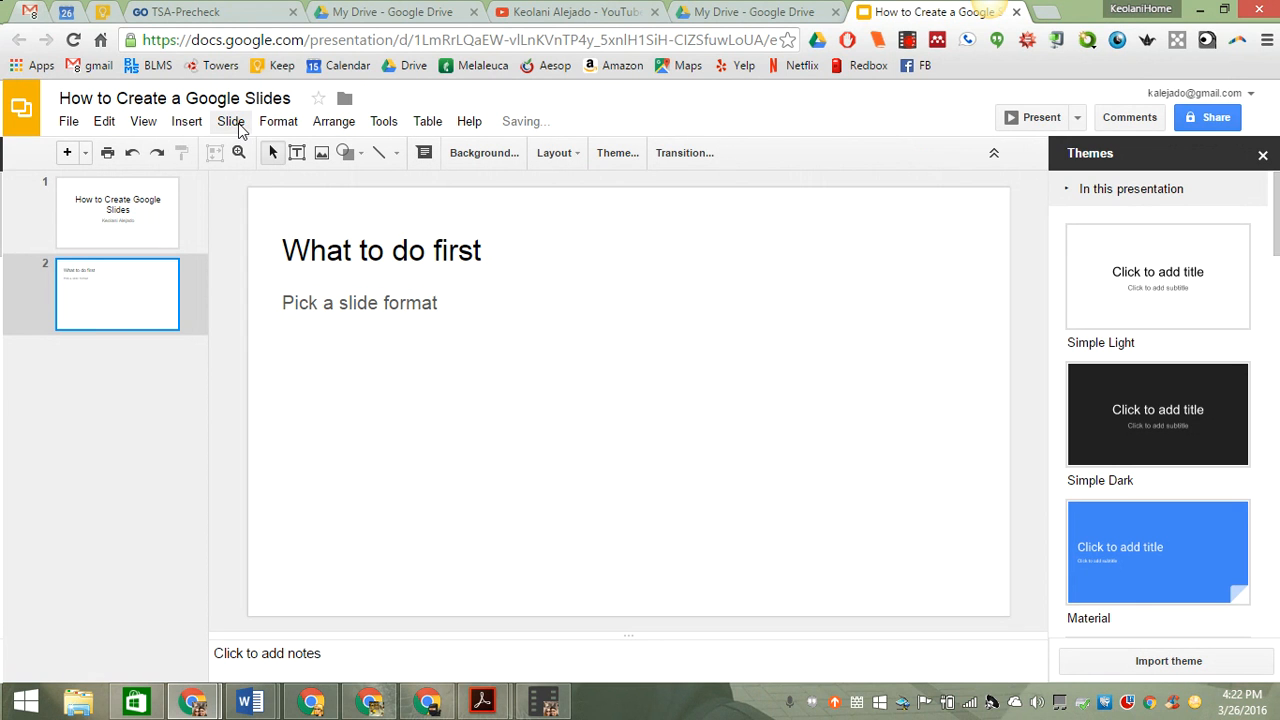
{"action": "left_click", "coordinate": [232, 122]}
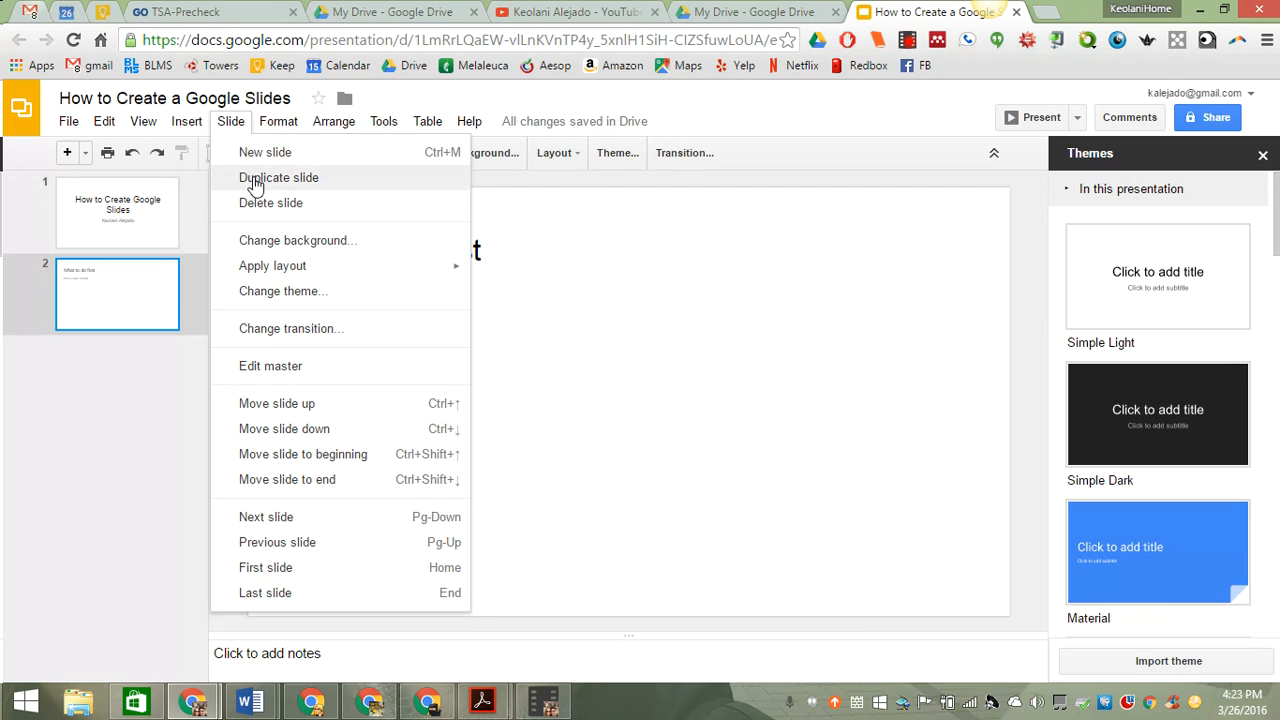
{"action": "mouse_move", "coordinate": [443, 267]}
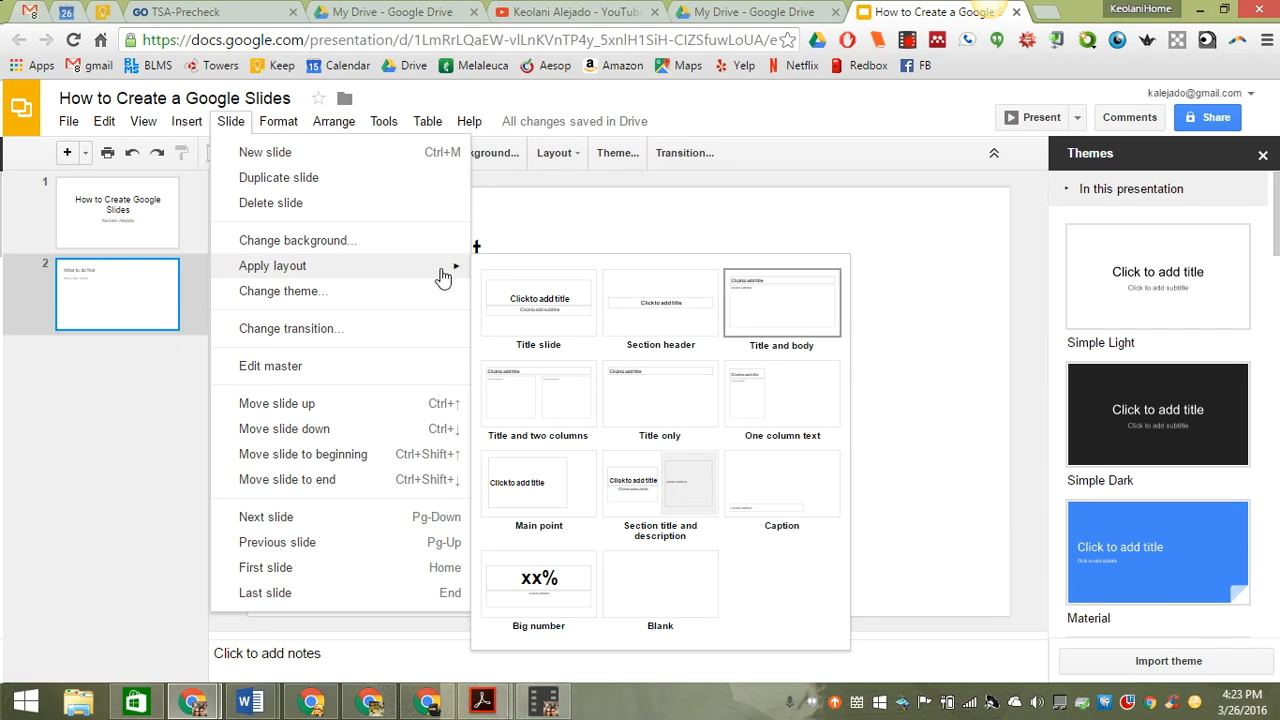
{"action": "left_click", "coordinate": [677, 482]}
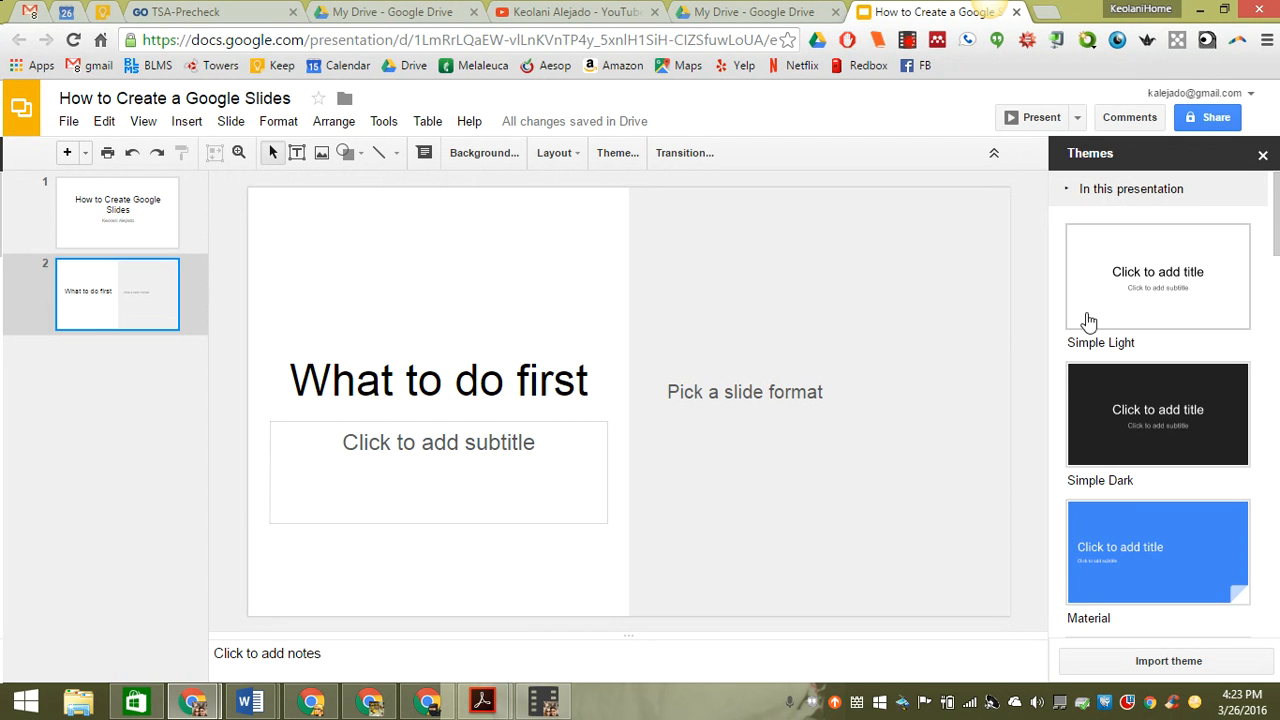
- Apply the Plum theme to the presentation and check how both slides look
{"action": "left_click", "coordinate": [271, 125]}
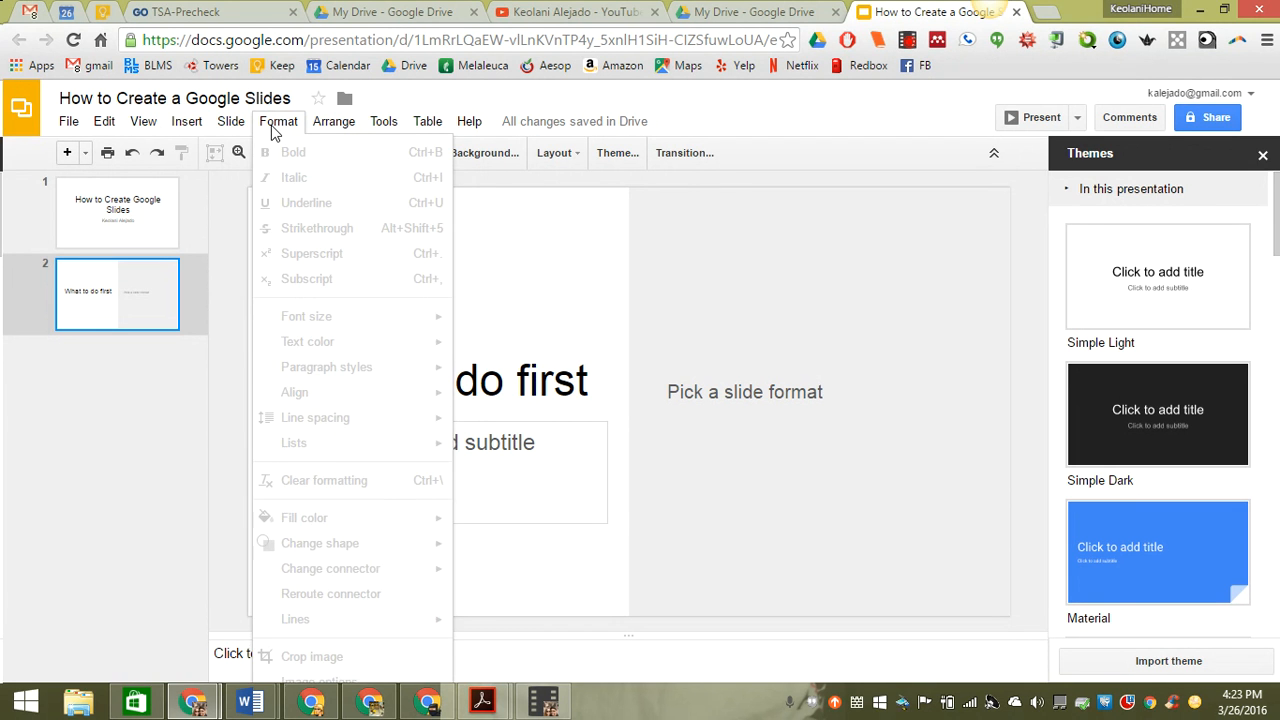
{"action": "mouse_move", "coordinate": [235, 128]}
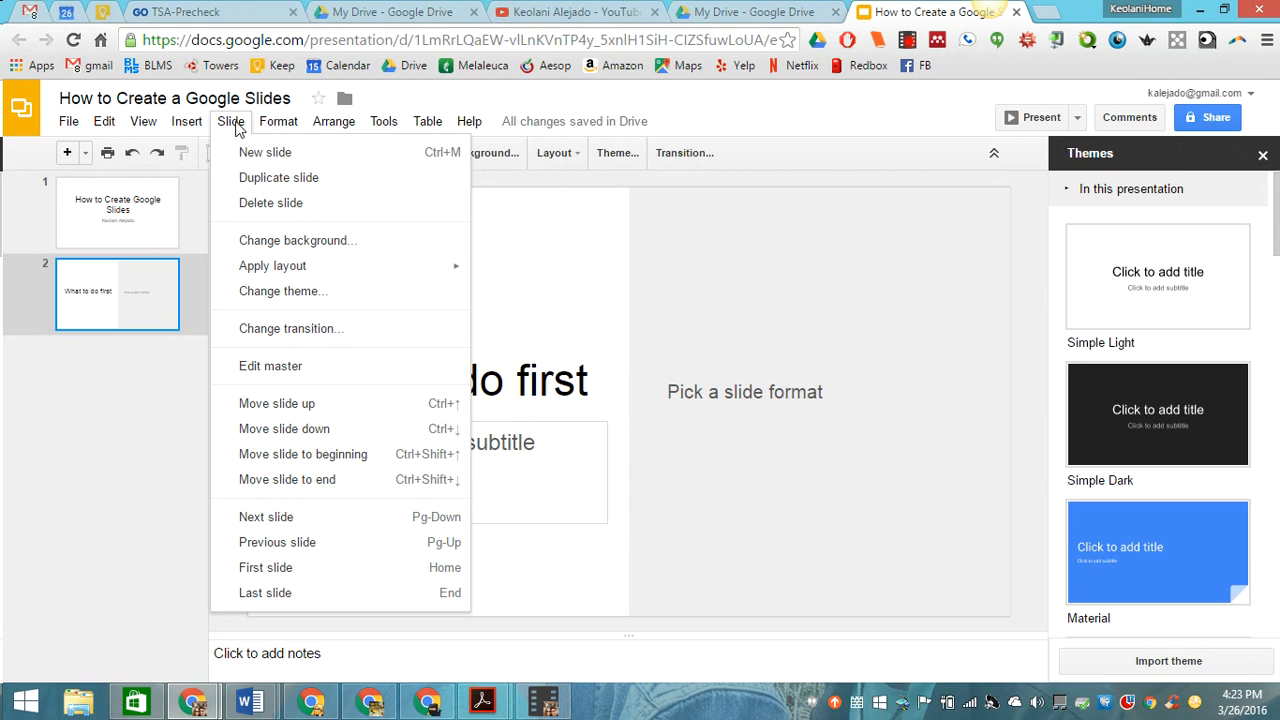
{"action": "left_click", "coordinate": [266, 295]}
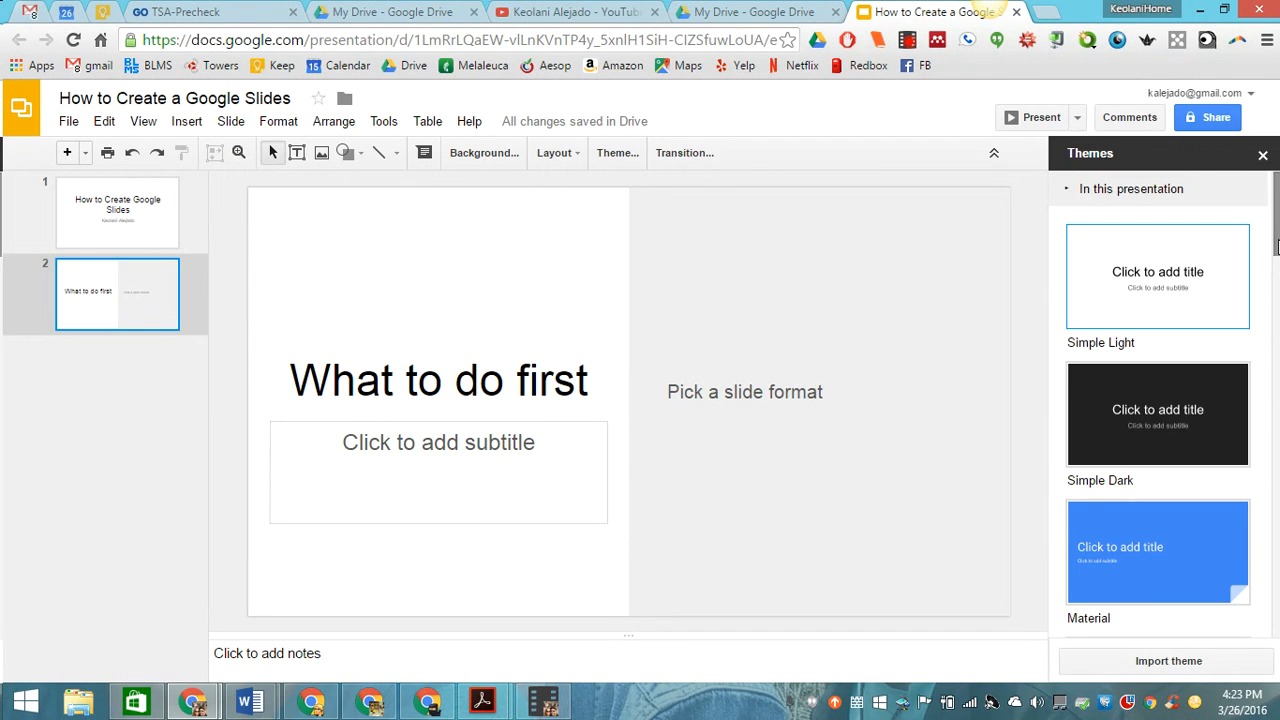
{"action": "scroll", "coordinate": [1276, 300], "scroll_direction": "down", "scroll_amount": 4}
{"action": "left_click_drag", "start_coordinate": [1276, 313], "coordinate": [1276, 420]}
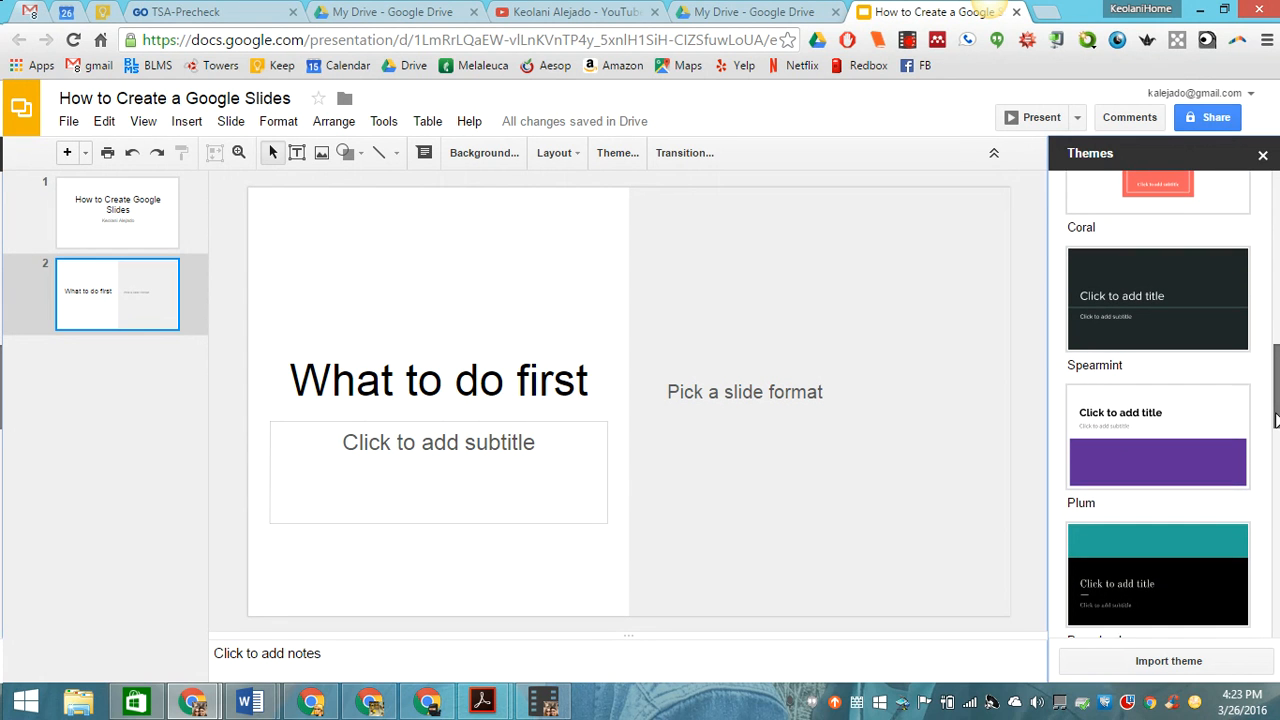
{"action": "left_click", "coordinate": [1162, 457]}
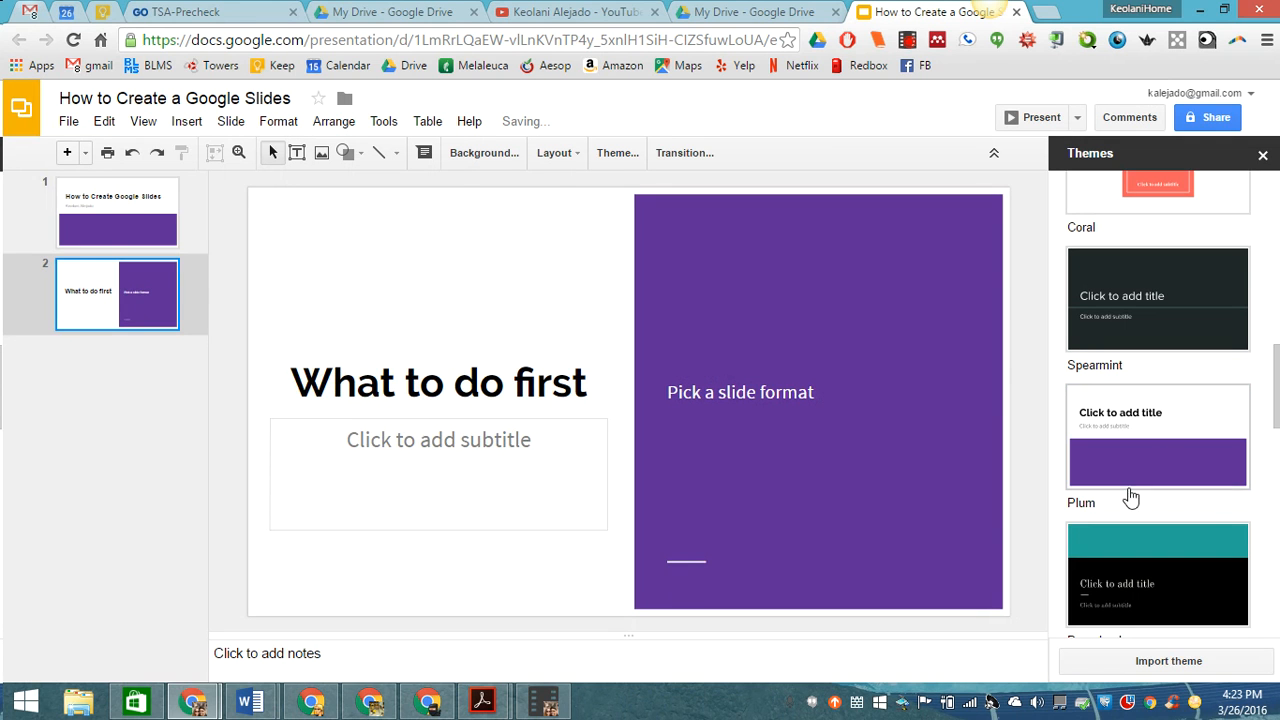
{"action": "left_click", "coordinate": [102, 206]}
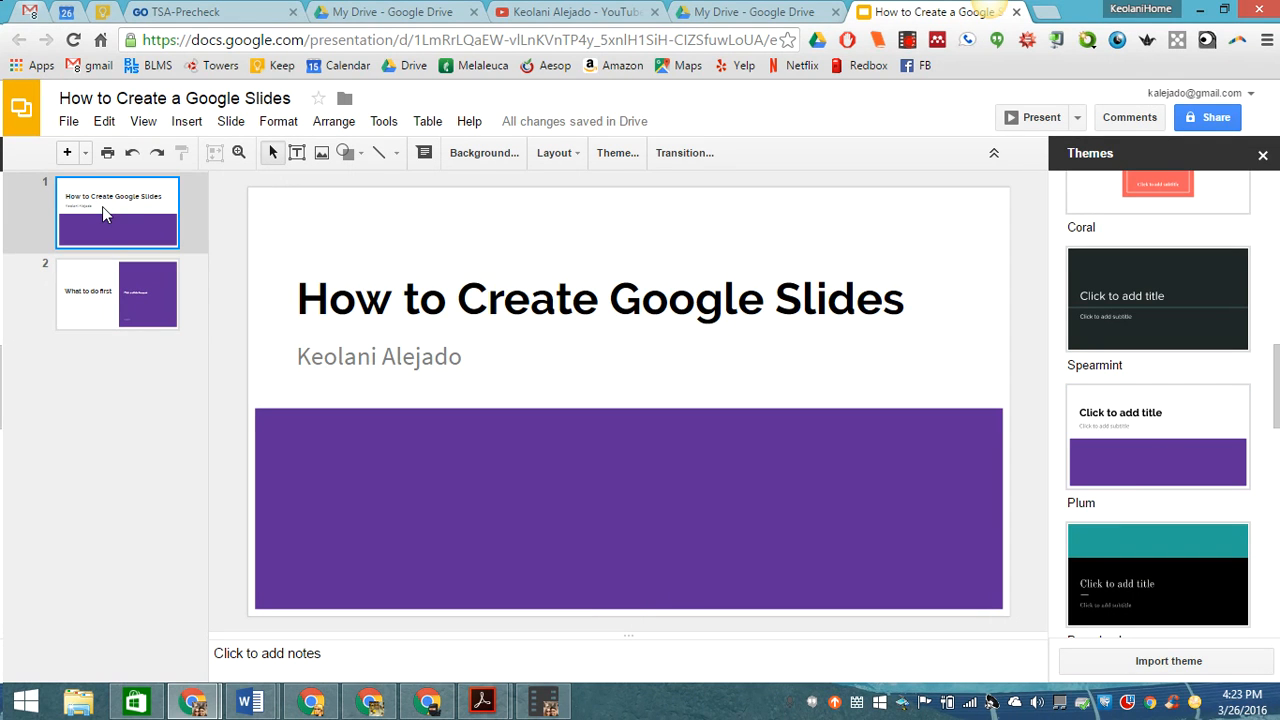
{"action": "left_click", "coordinate": [101, 321]}
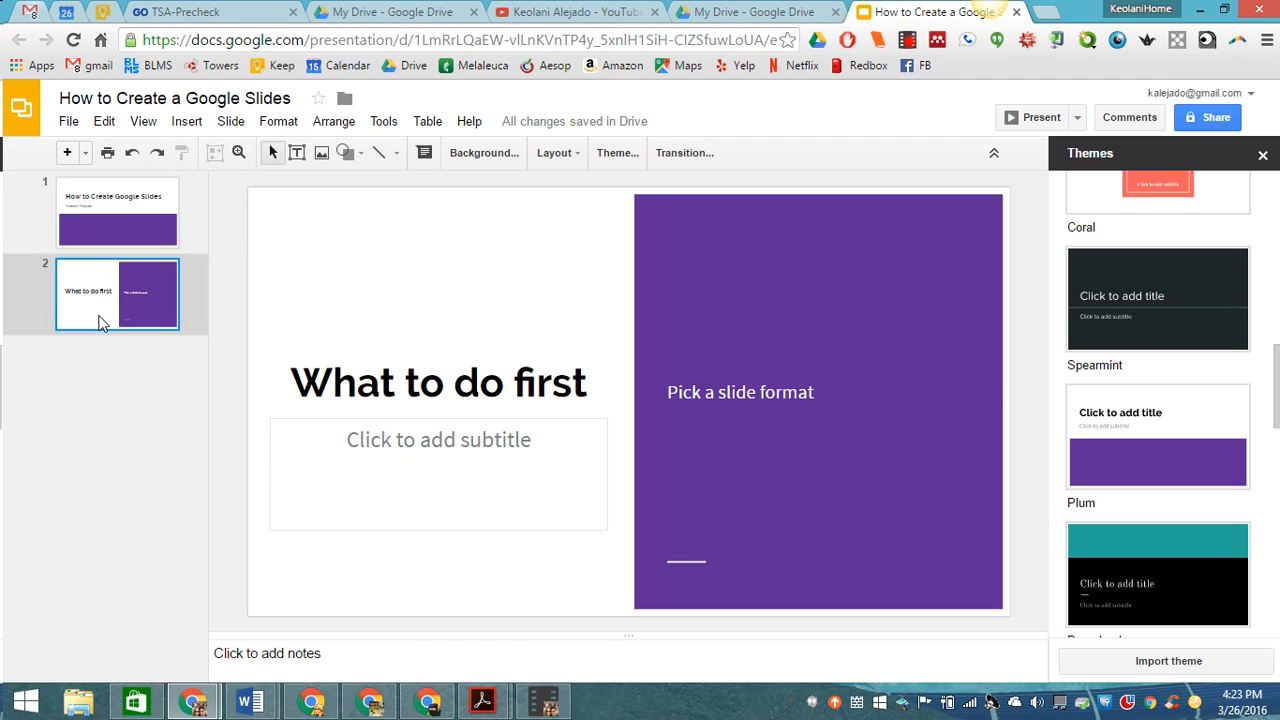
- Start inserting an image after the second slide's theme check and search Google's images for "Google"
{"action": "left_click", "coordinate": [110, 360]}
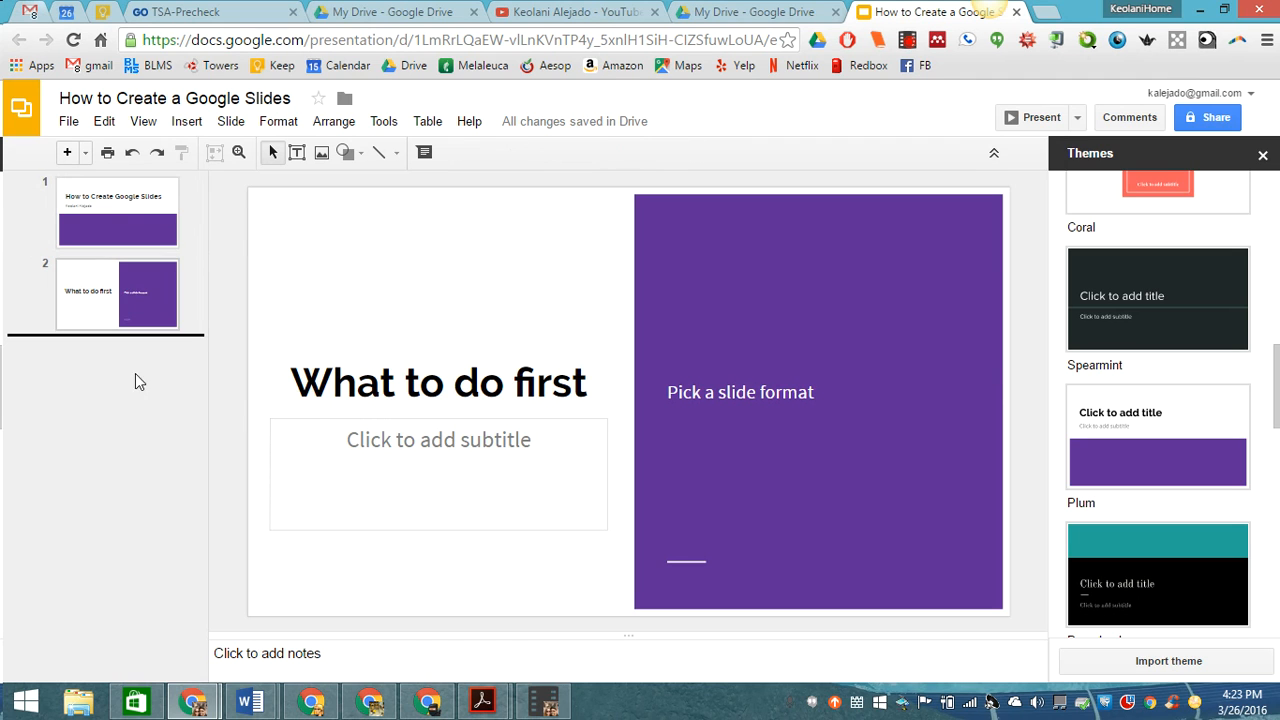
{"action": "left_click", "coordinate": [186, 123]}
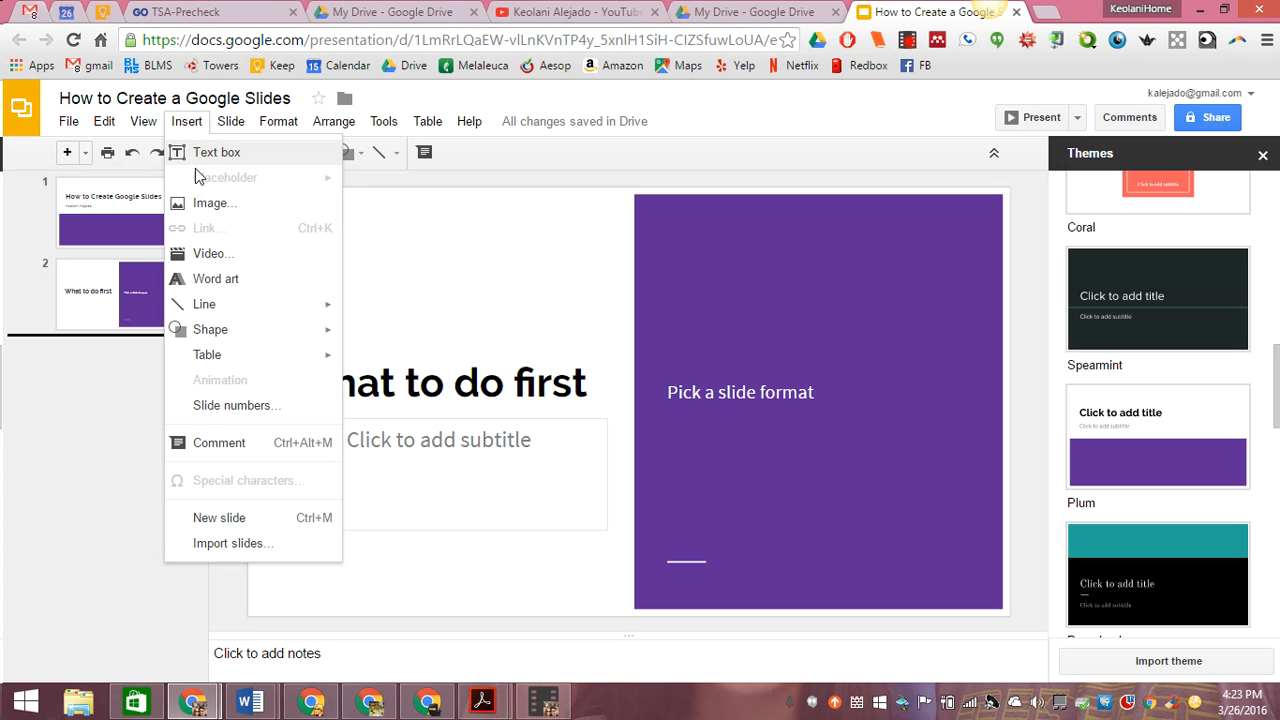
{"action": "left_click", "coordinate": [198, 203]}
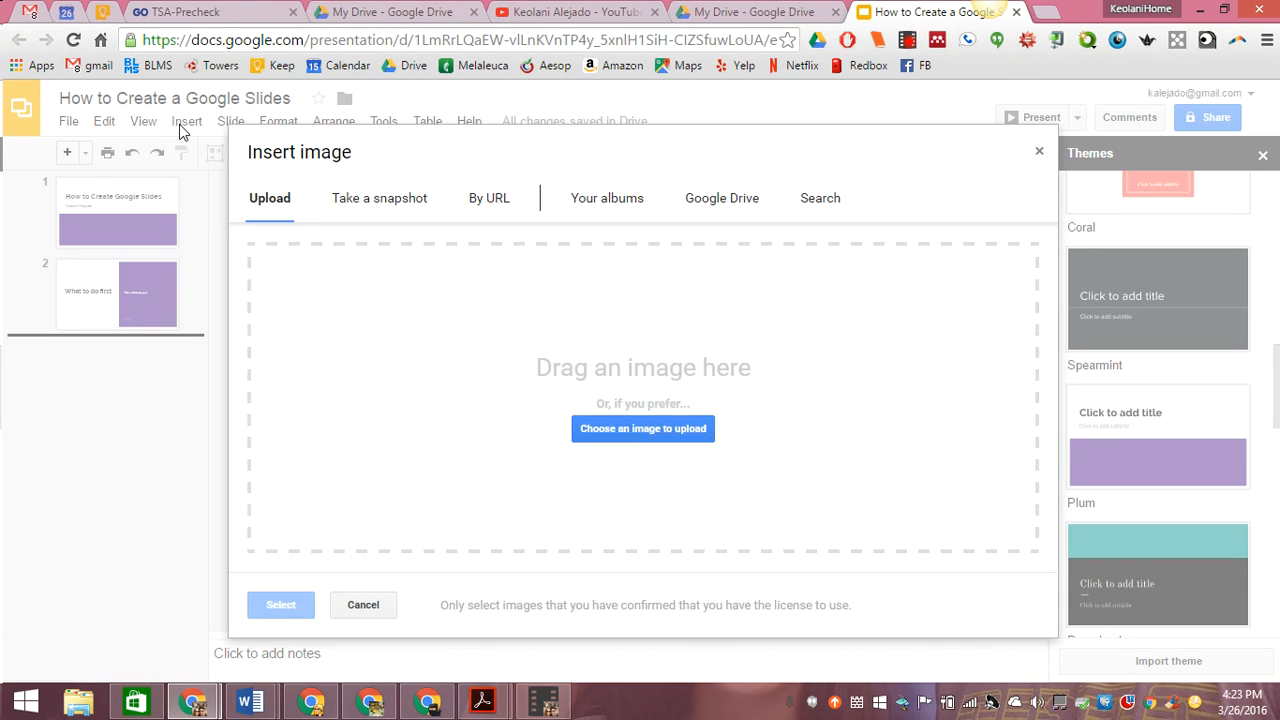
{"action": "left_click", "coordinate": [819, 203]}
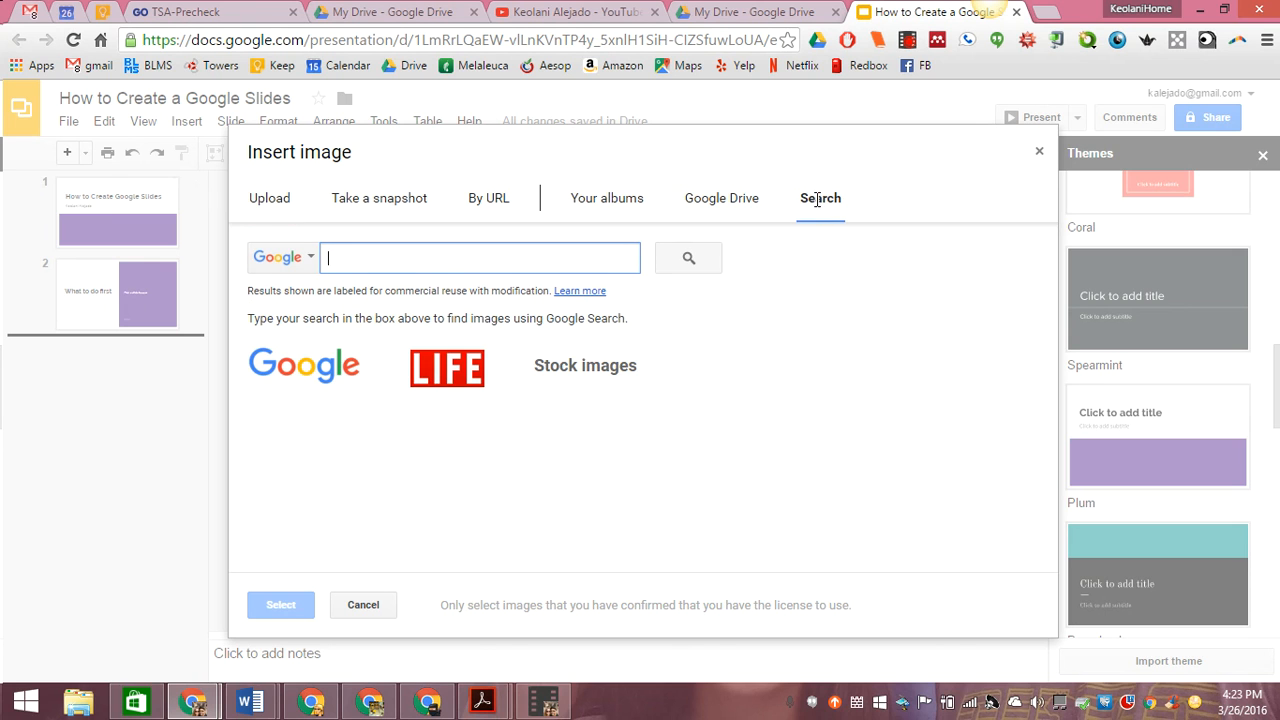
{"action": "type", "text": "Google"}
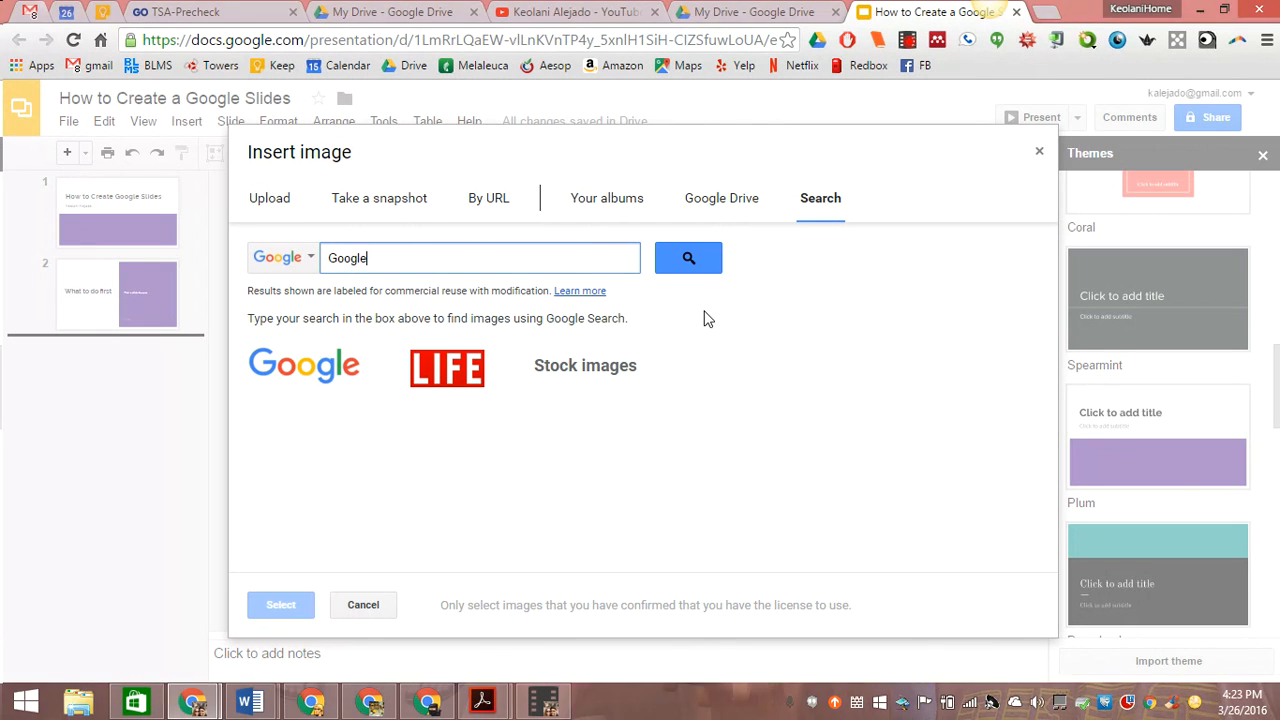
{"action": "key", "text": "Return"}
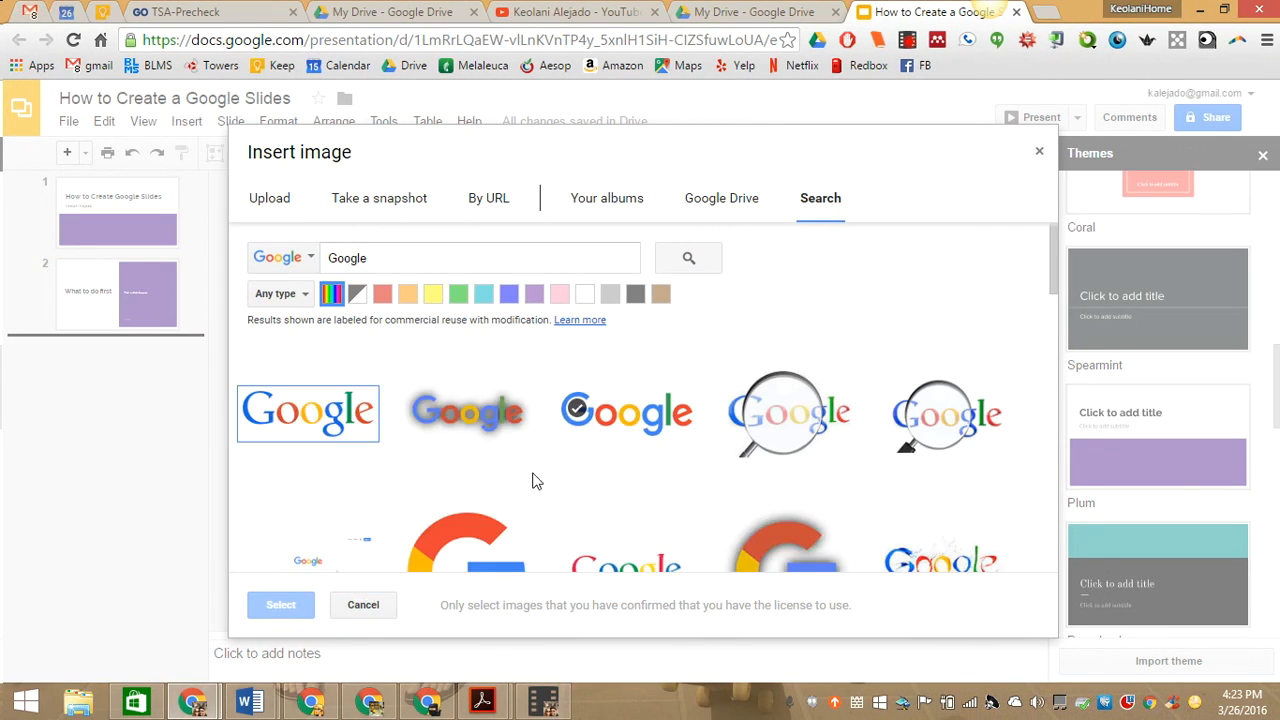
- Insert the first Google logo from the search results on the second slide, shrunk and placed above the title "What to do first"
{"action": "left_click", "coordinate": [302, 420]}
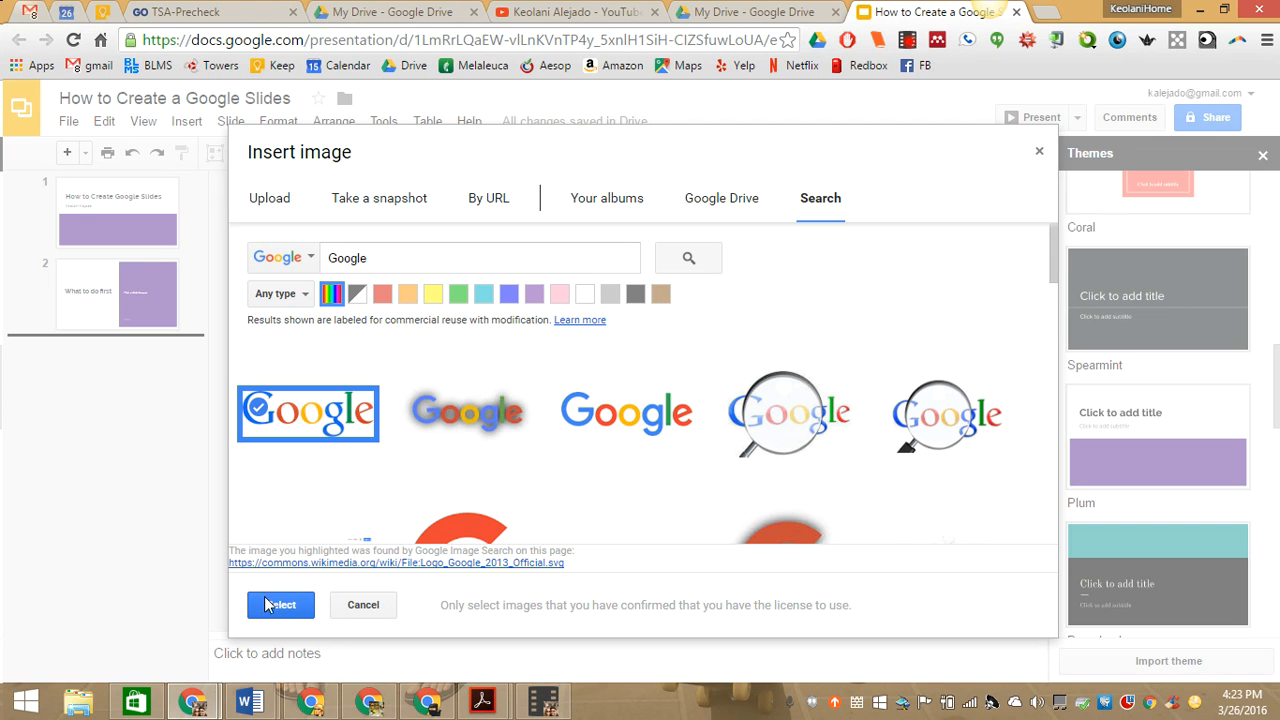
{"action": "left_click", "coordinate": [800, 420]}
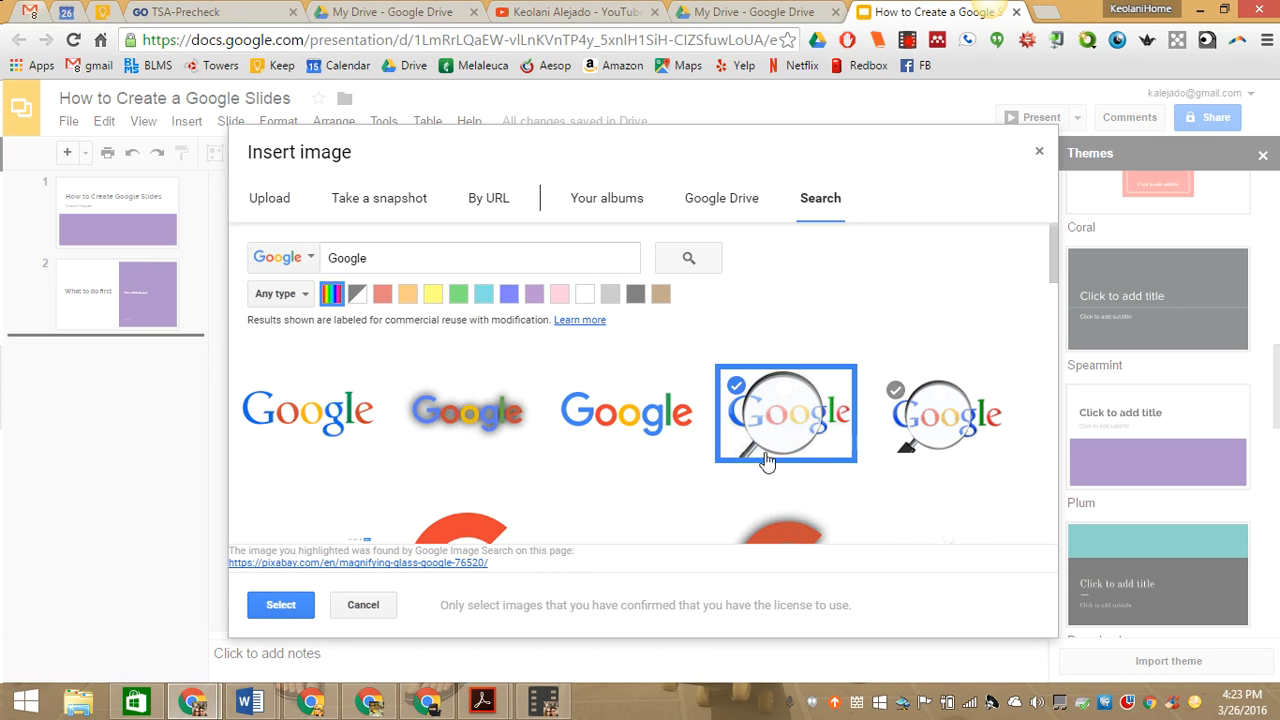
{"action": "left_click", "coordinate": [277, 432]}
{"action": "left_click", "coordinate": [301, 606]}
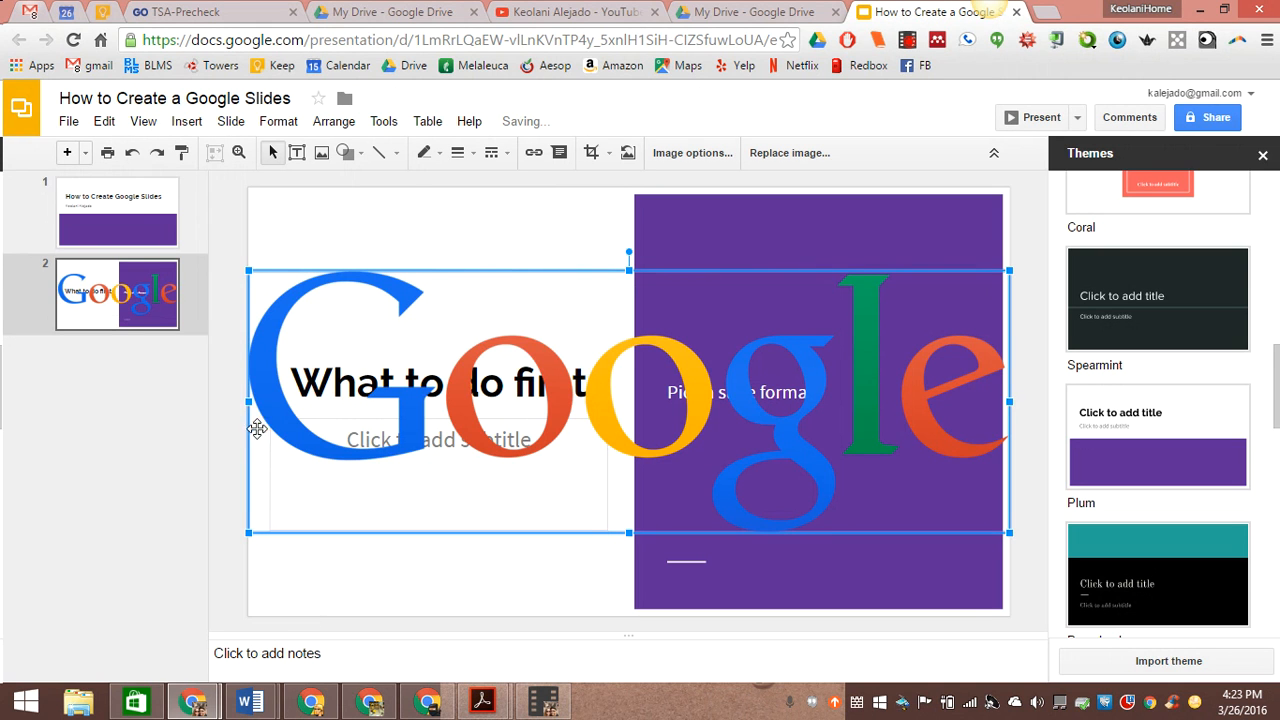
{"action": "left_click_drag", "start_coordinate": [247, 271], "coordinate": [757, 446]}
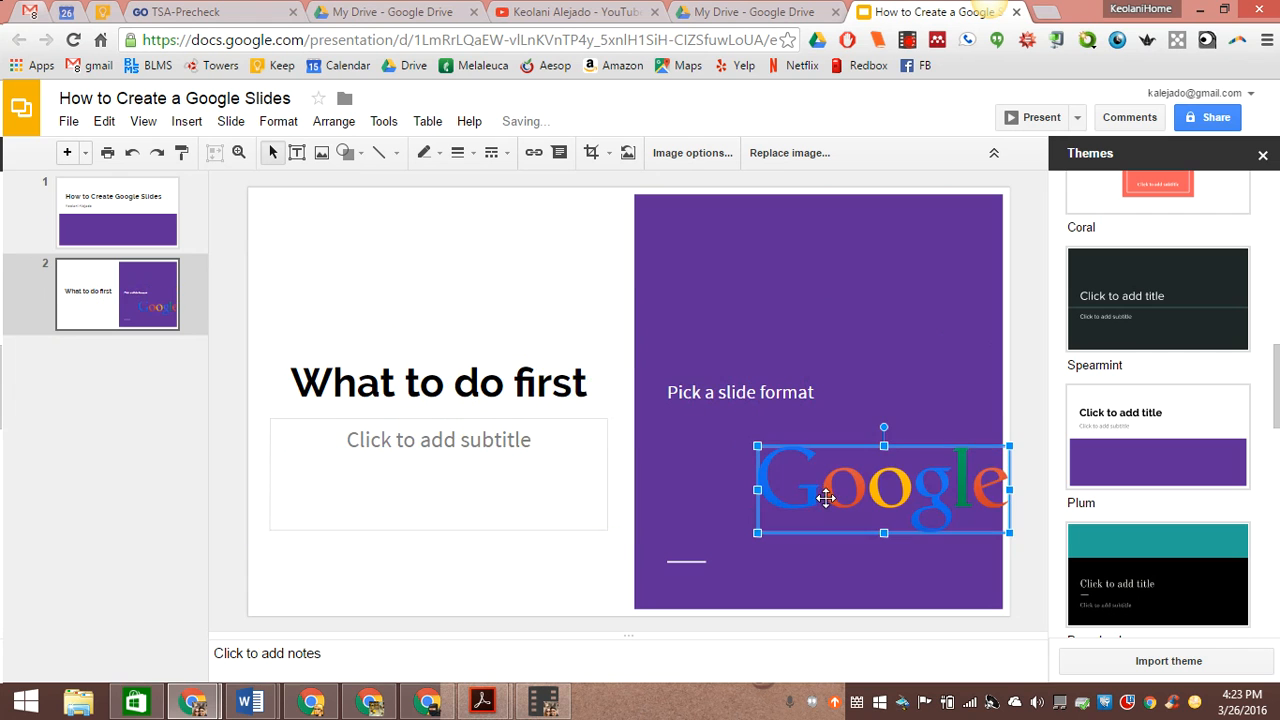
{"action": "left_click_drag", "start_coordinate": [374, 458], "coordinate": [406, 301]}
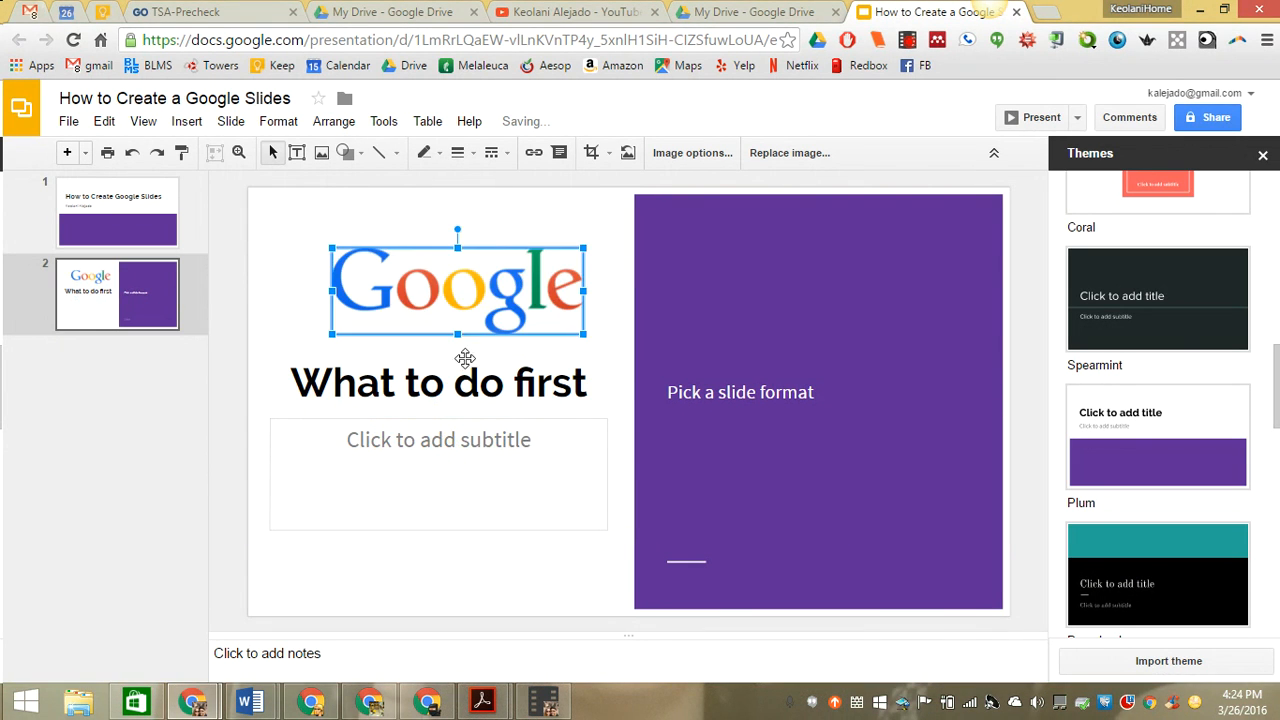
- Review the available insert options, the file download formats and the slide commands
{"action": "left_click", "coordinate": [186, 121]}
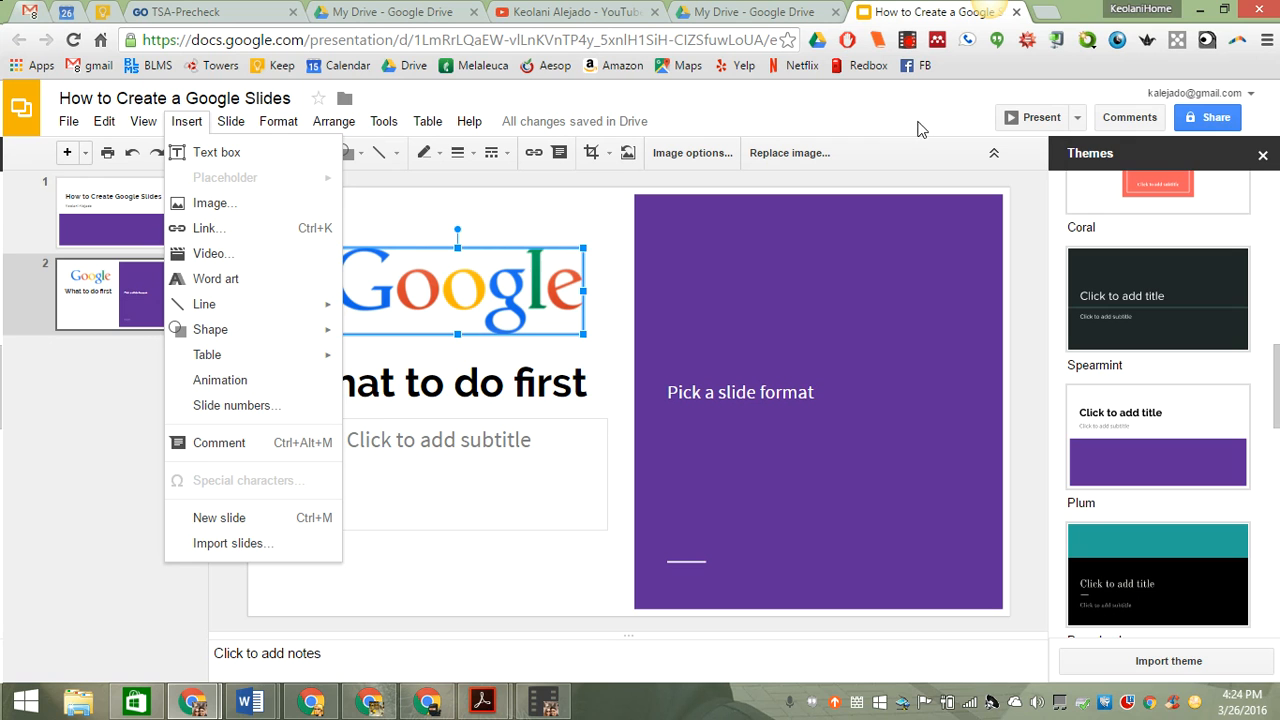
{"action": "left_click", "coordinate": [61, 529]}
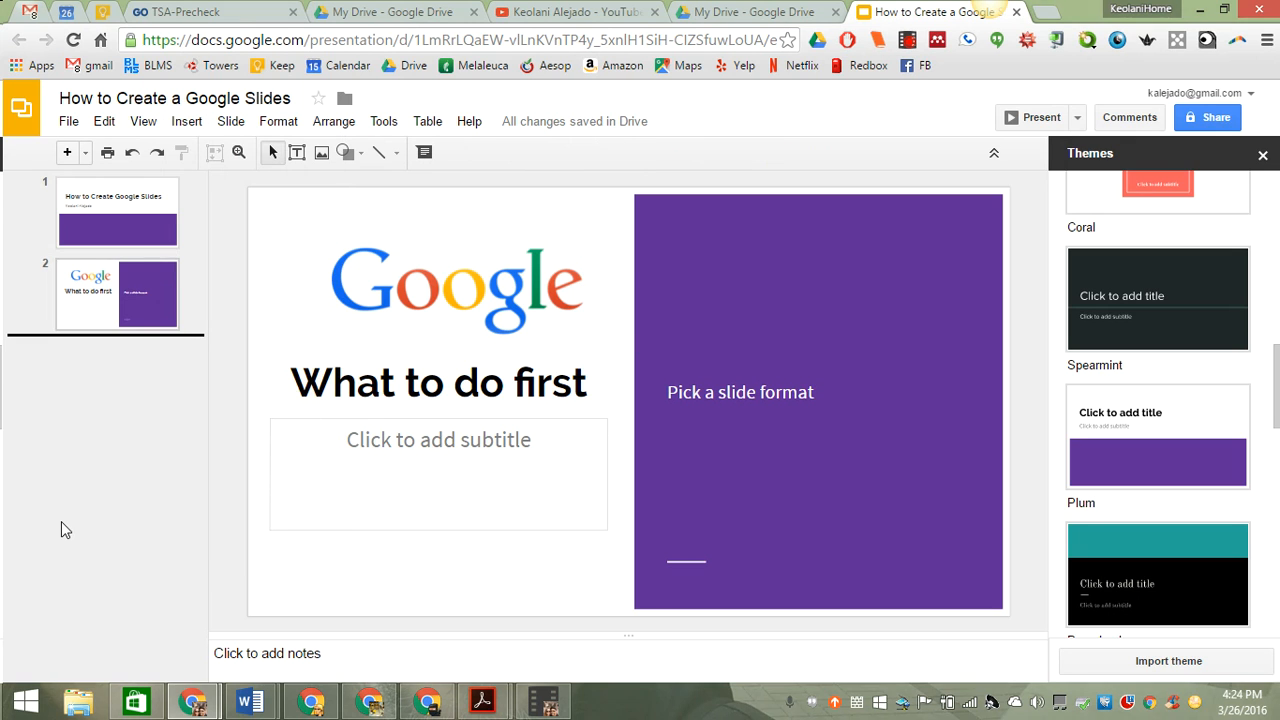
{"action": "left_click", "coordinate": [69, 121]}
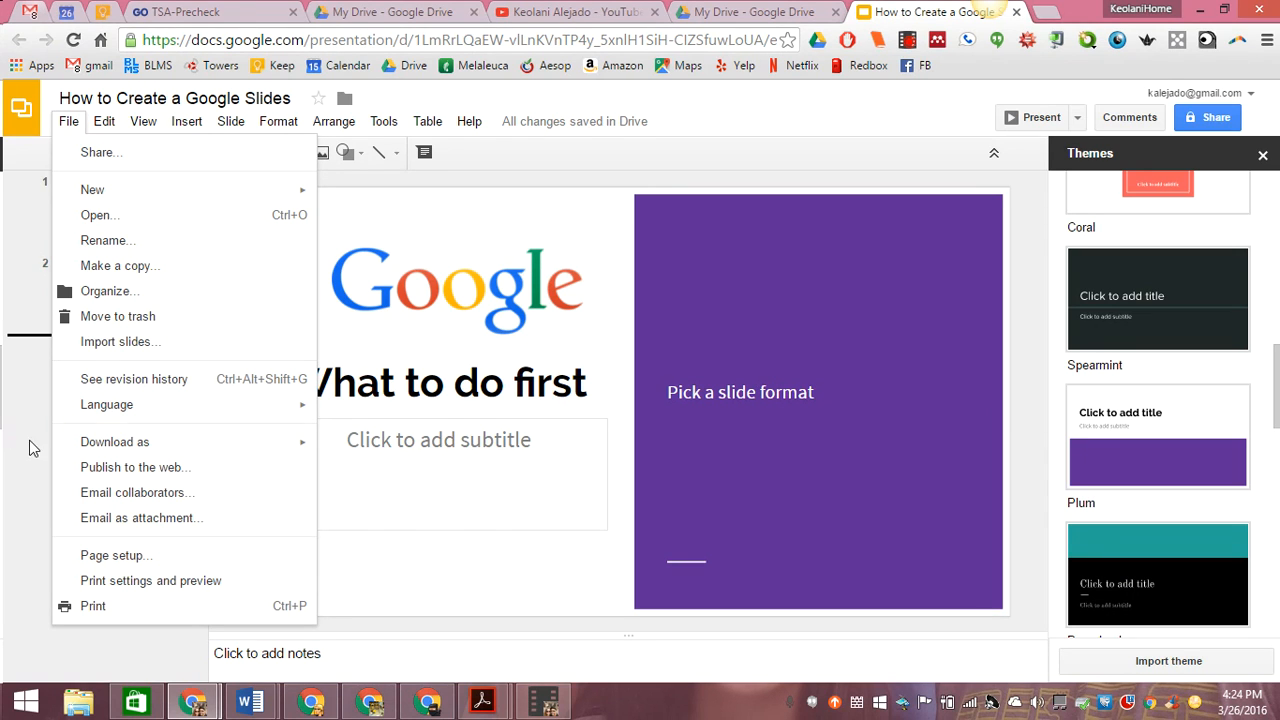
{"action": "mouse_move", "coordinate": [87, 450]}
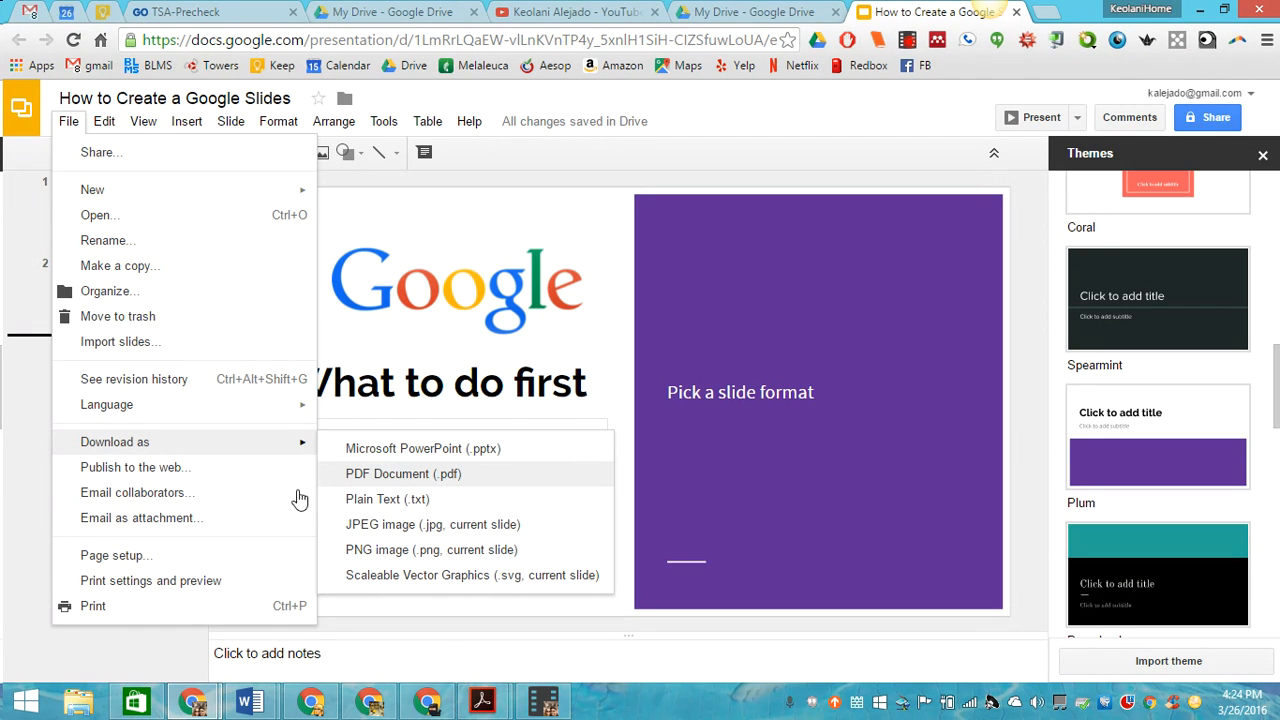
{"action": "left_click", "coordinate": [33, 396]}
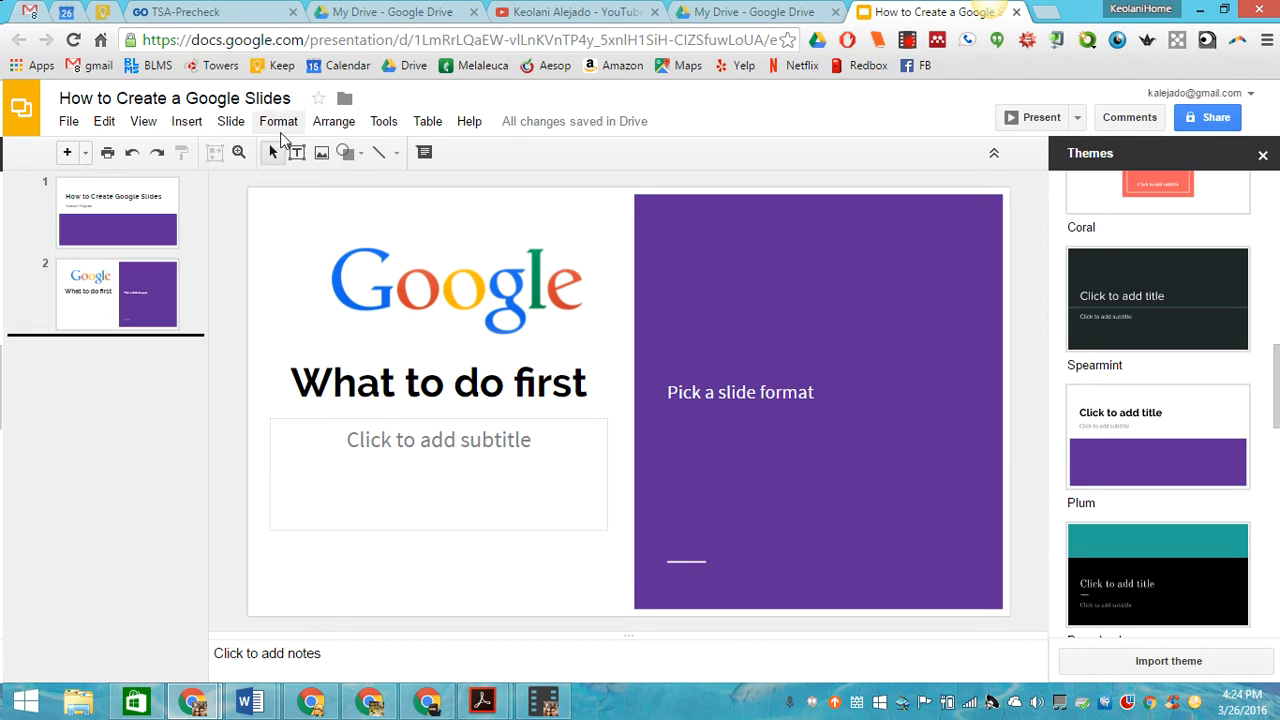
{"action": "left_click", "coordinate": [184, 123]}
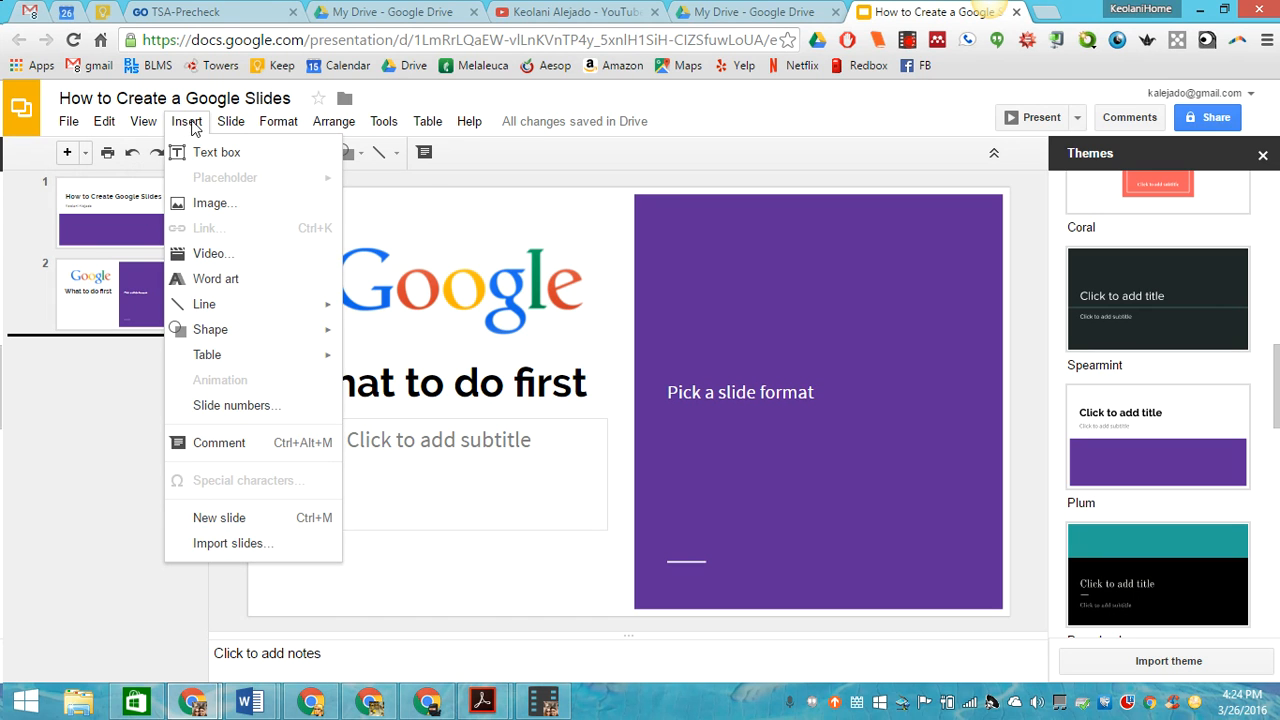
{"action": "mouse_move", "coordinate": [231, 124]}
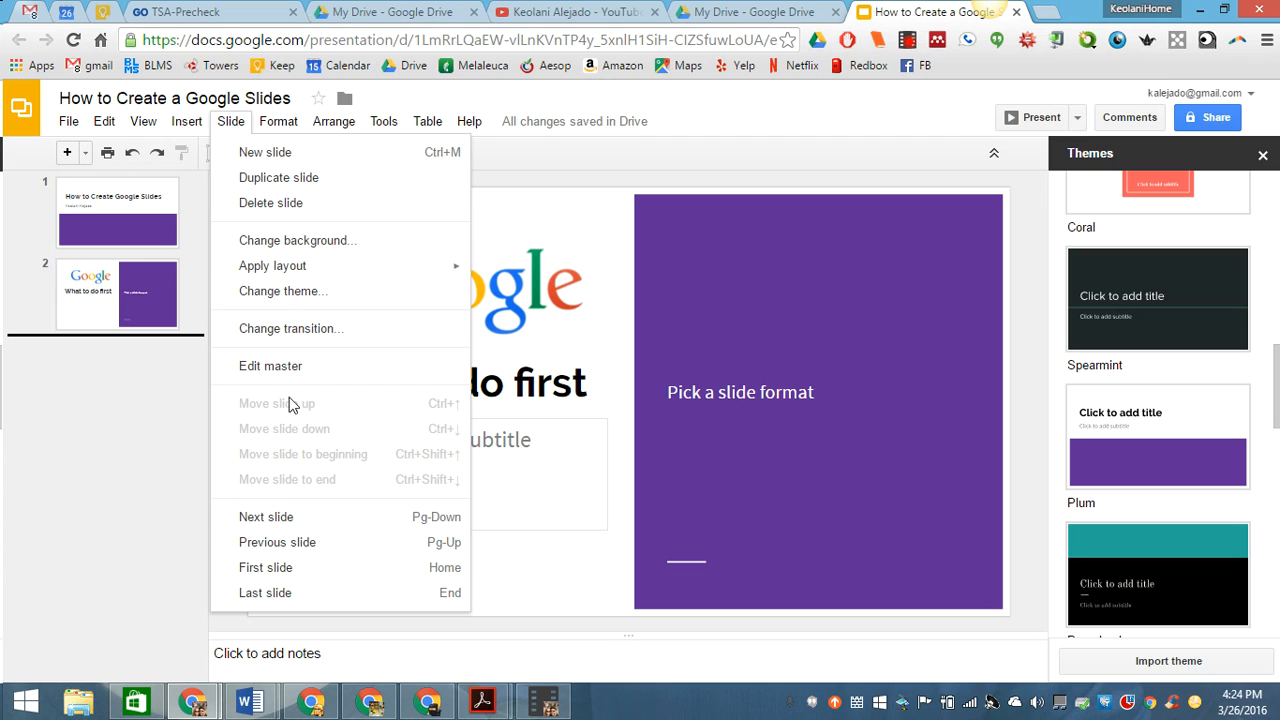
- Duplicate the second slide, "What to do first"
{"action": "left_click", "coordinate": [135, 300]}
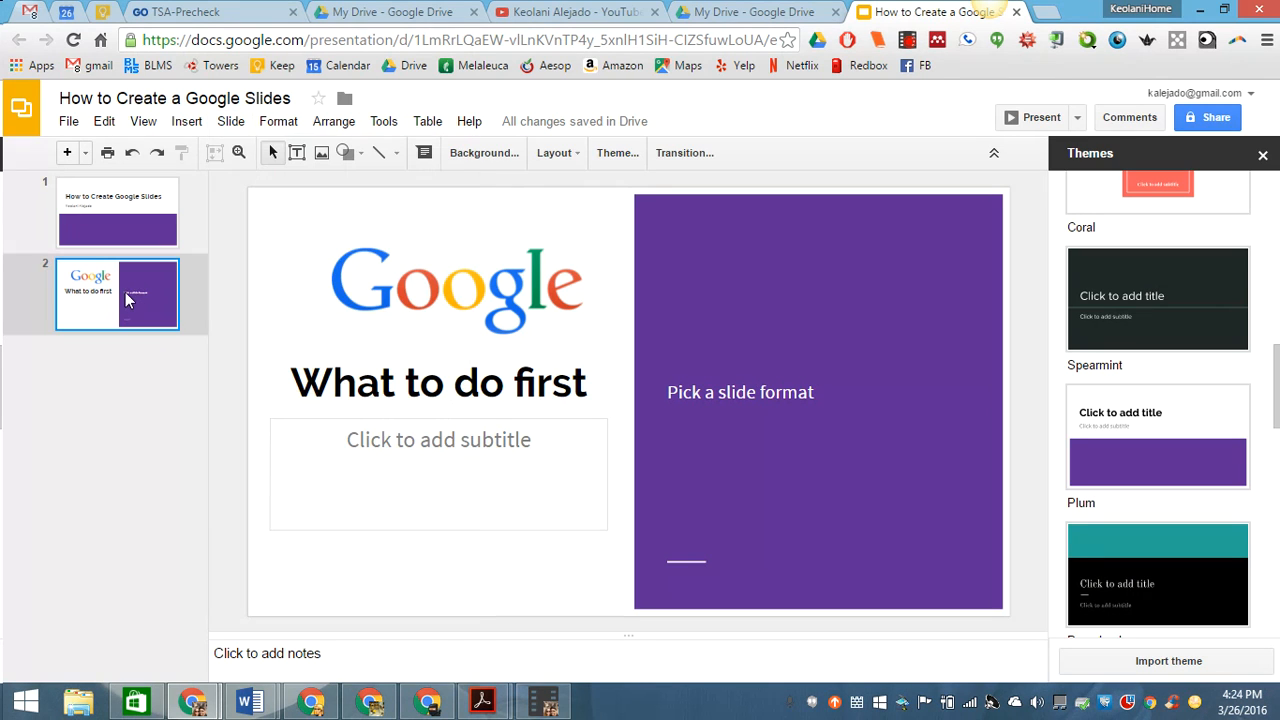
{"action": "left_click", "coordinate": [222, 126]}
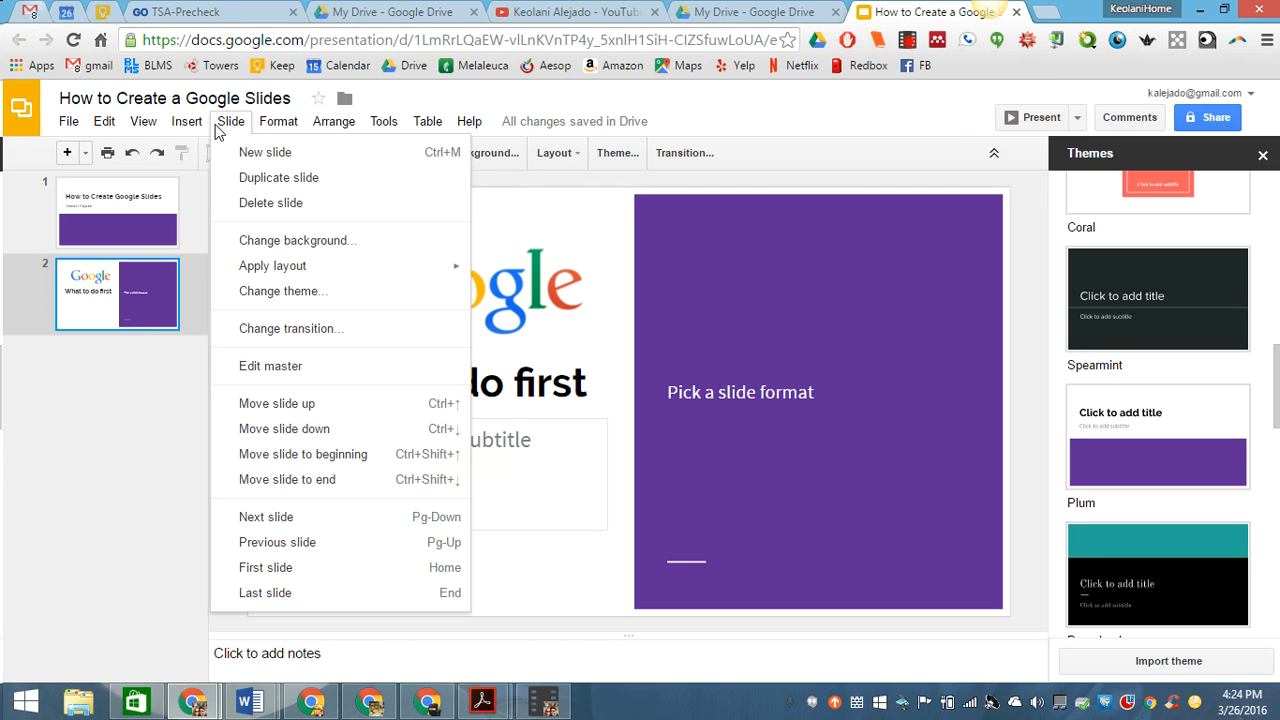
{"action": "left_click", "coordinate": [262, 180]}
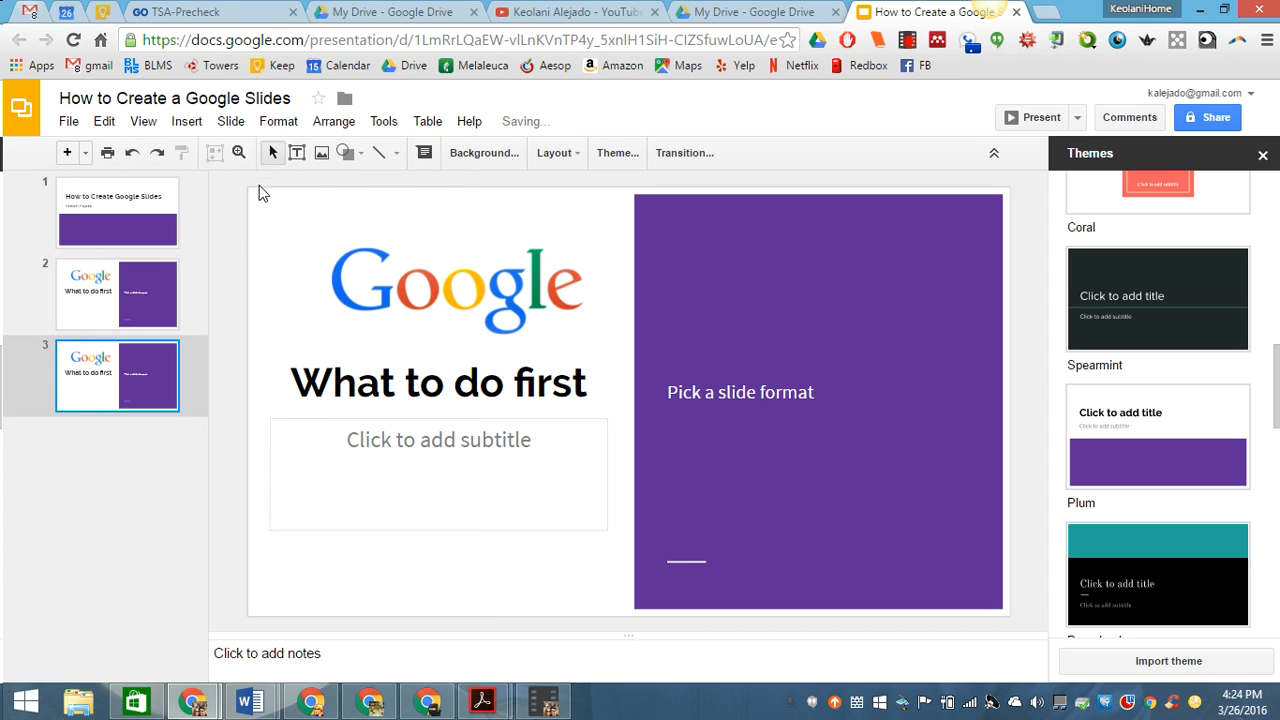
- Move the second slide below its duplicate and return to the first slide
{"action": "left_click", "coordinate": [94, 300]}
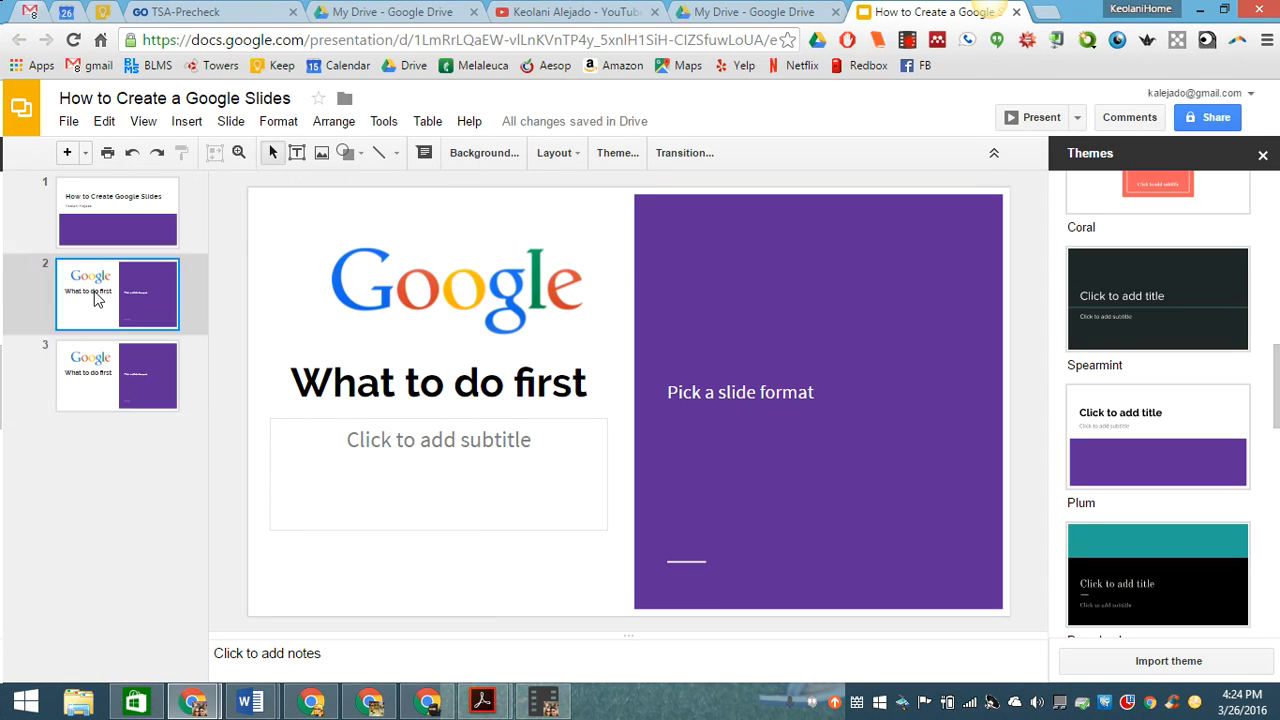
{"action": "left_click", "coordinate": [124, 389]}
{"action": "left_click_drag", "start_coordinate": [125, 300], "coordinate": [120, 425]}
{"action": "left_click", "coordinate": [97, 396]}
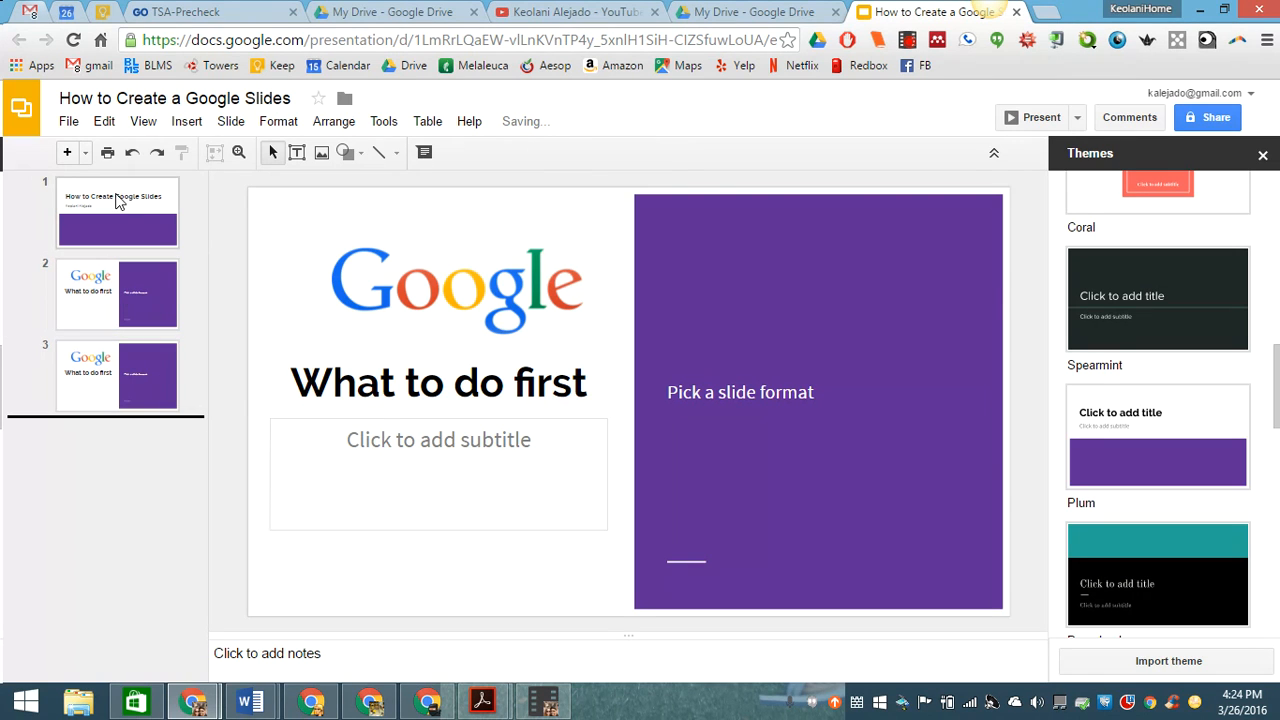
{"action": "left_click_drag", "start_coordinate": [70, 192], "coordinate": [128, 190]}
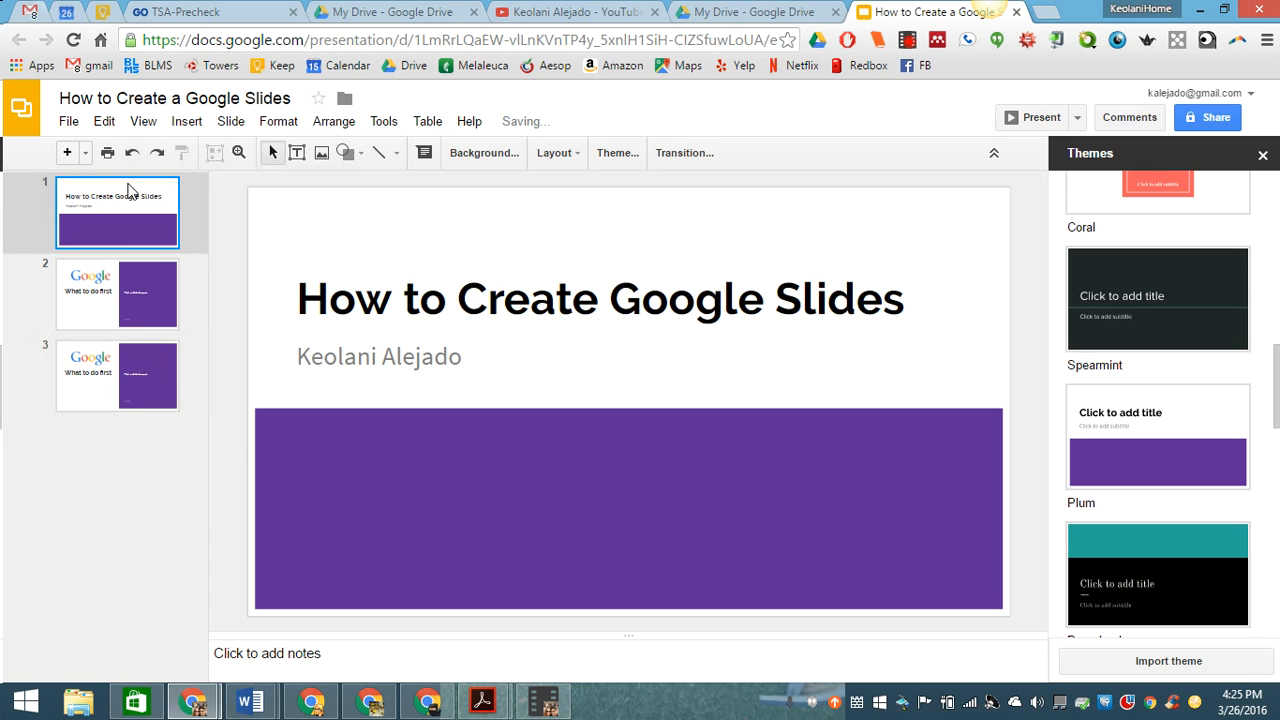
- Select "Create Google Slides" in the first slide's title and examine the text formatting options
{"action": "left_click", "coordinate": [232, 126]}
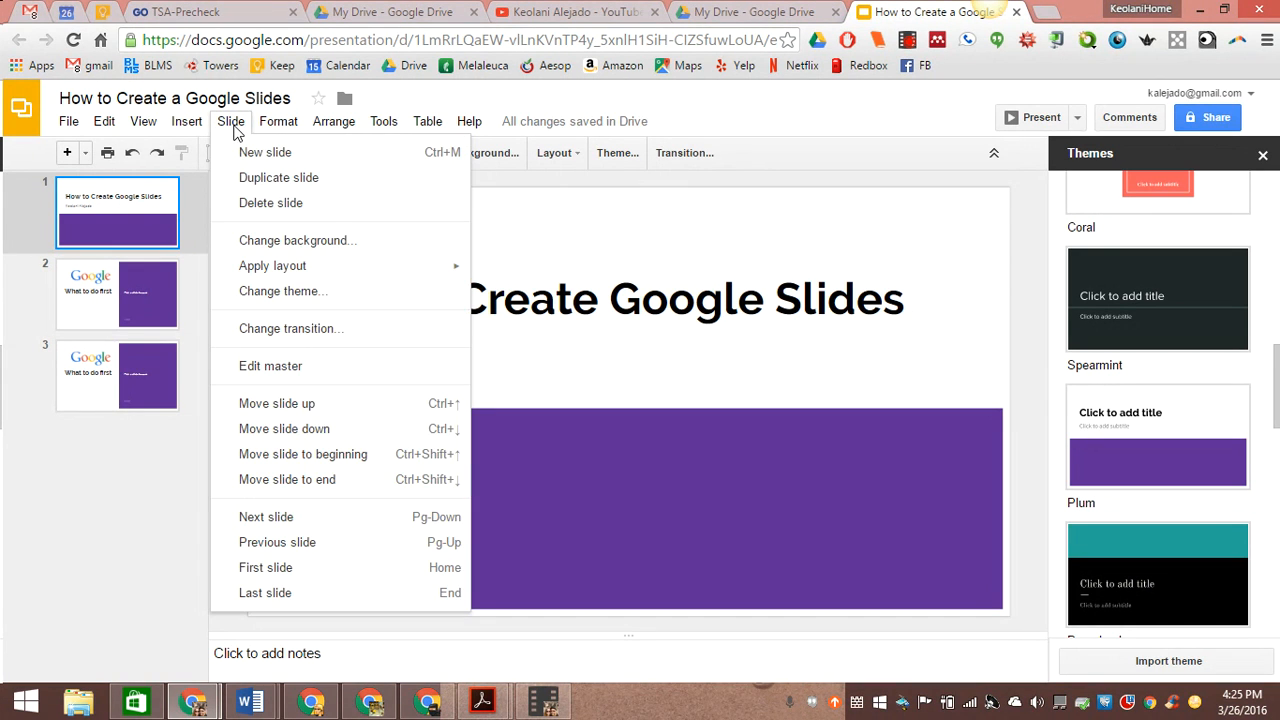
{"action": "mouse_move", "coordinate": [254, 127]}
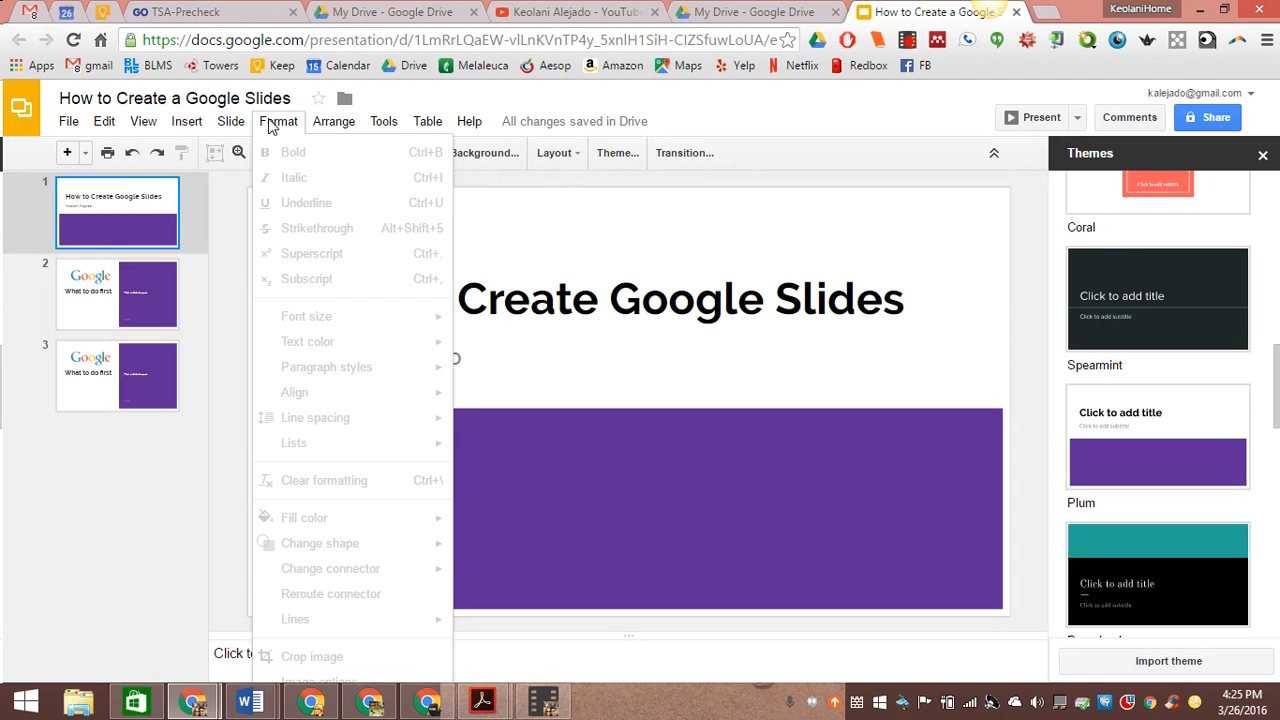
{"action": "left_click", "coordinate": [594, 315]}
{"action": "left_click_drag", "start_coordinate": [457, 300], "coordinate": [906, 281]}
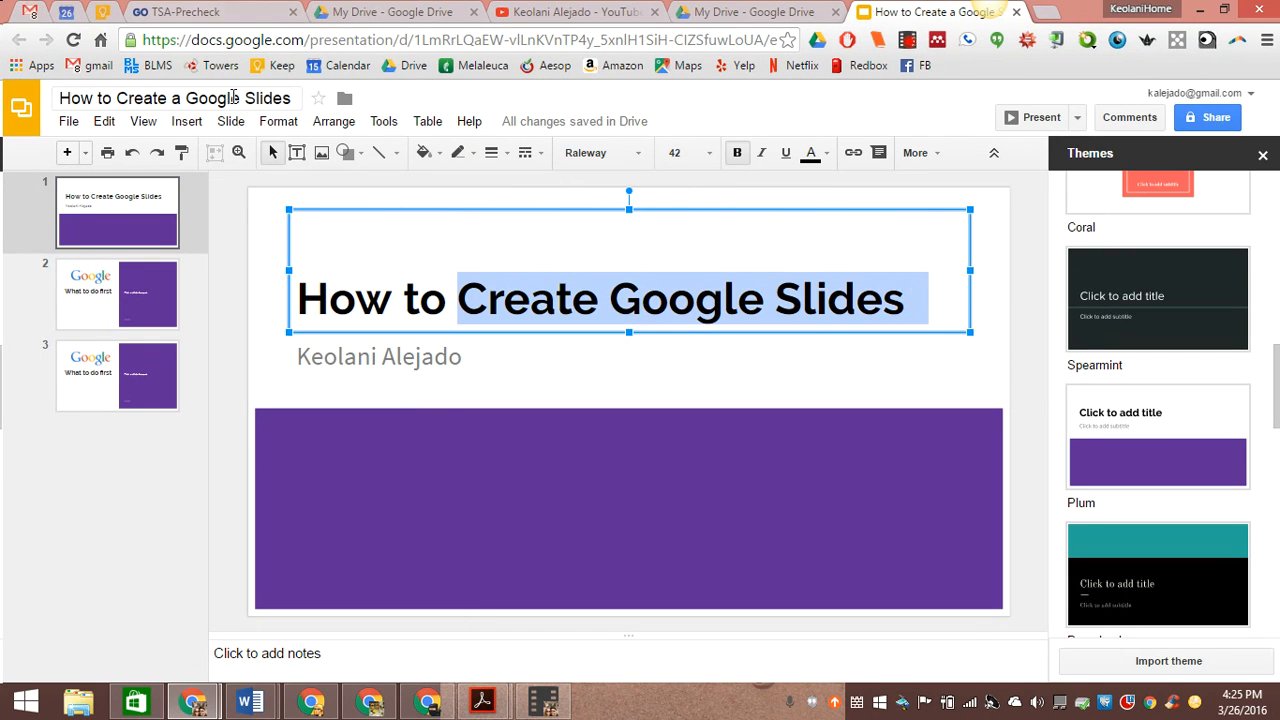
{"action": "left_click", "coordinate": [267, 125]}
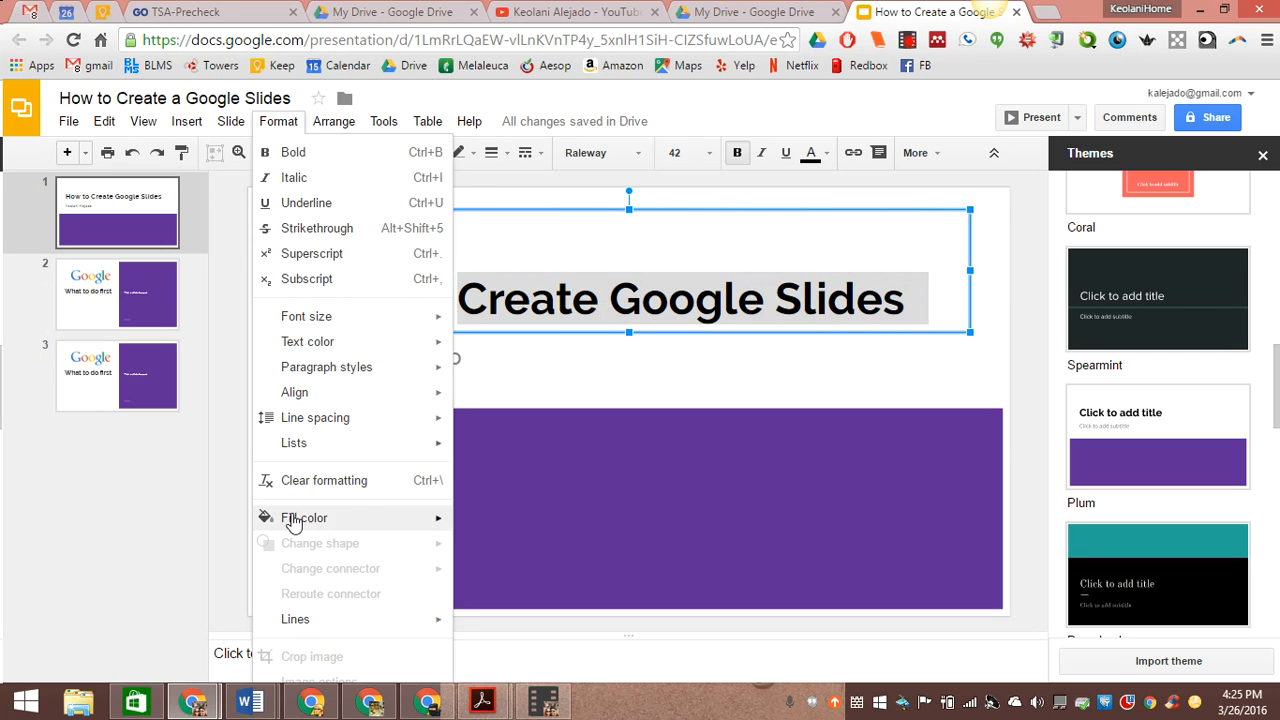
{"action": "left_click", "coordinate": [333, 124]}
{"action": "left_click", "coordinate": [333, 124]}
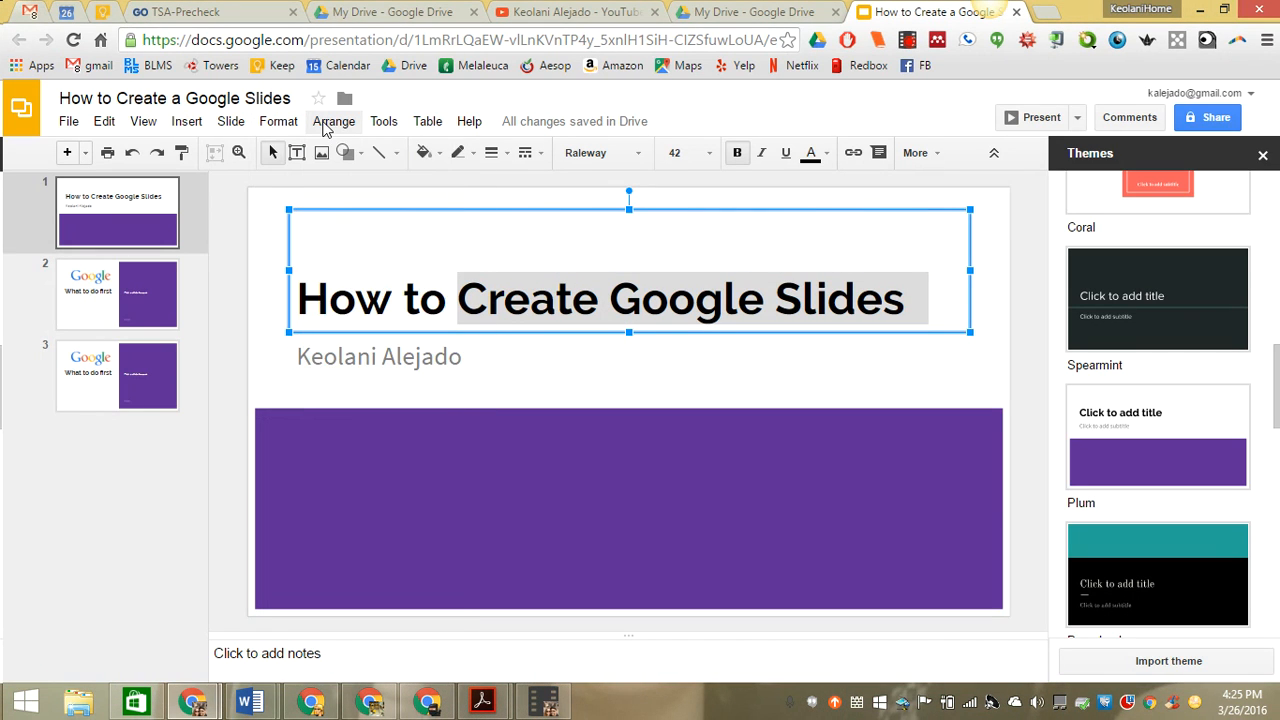
{"action": "left_click", "coordinate": [333, 124]}
- Examine the arranging and tools options with the second slide and the first slide selected in turn
{"action": "left_click_drag", "start_coordinate": [83, 300], "coordinate": [110, 250]}
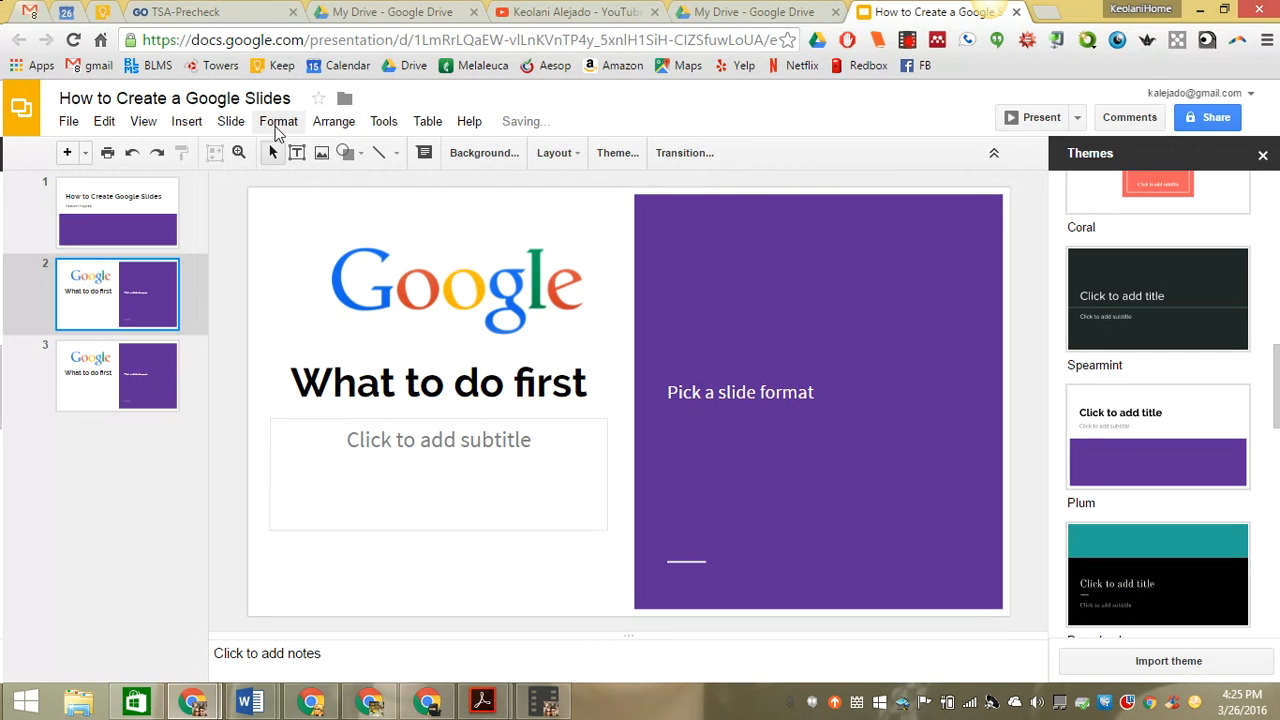
{"action": "left_click", "coordinate": [336, 124]}
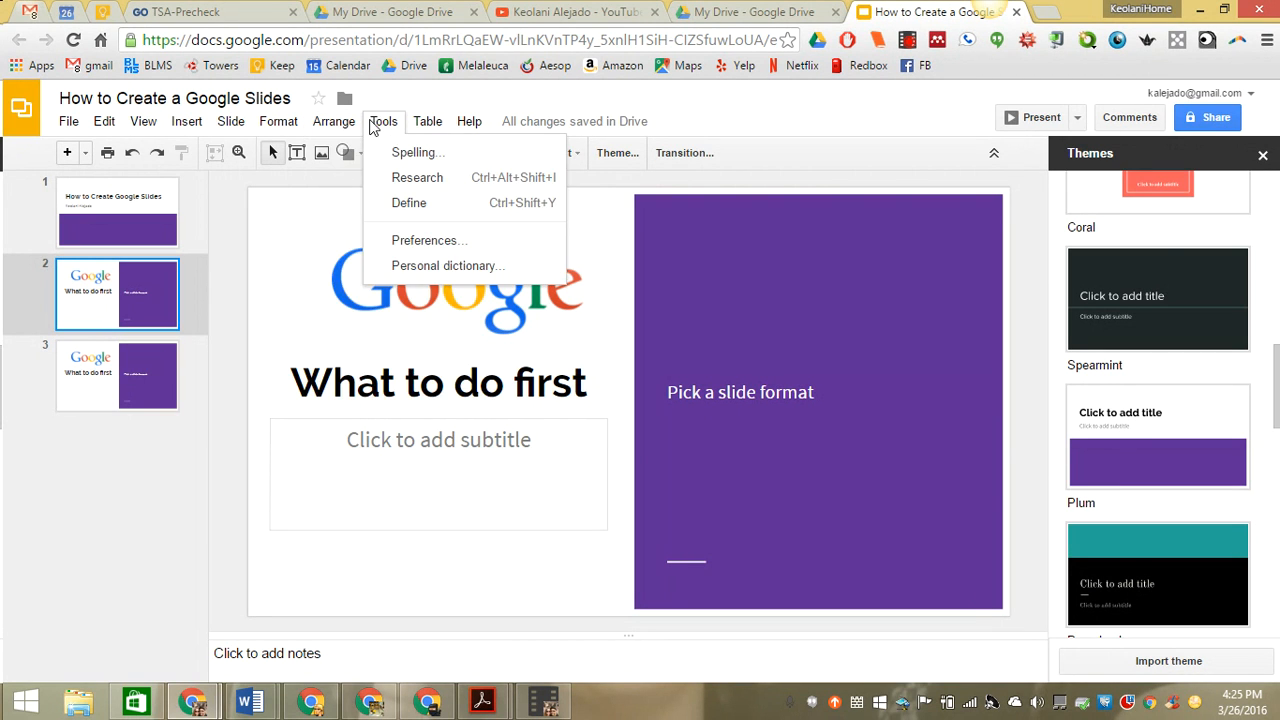
{"action": "left_click", "coordinate": [287, 124]}
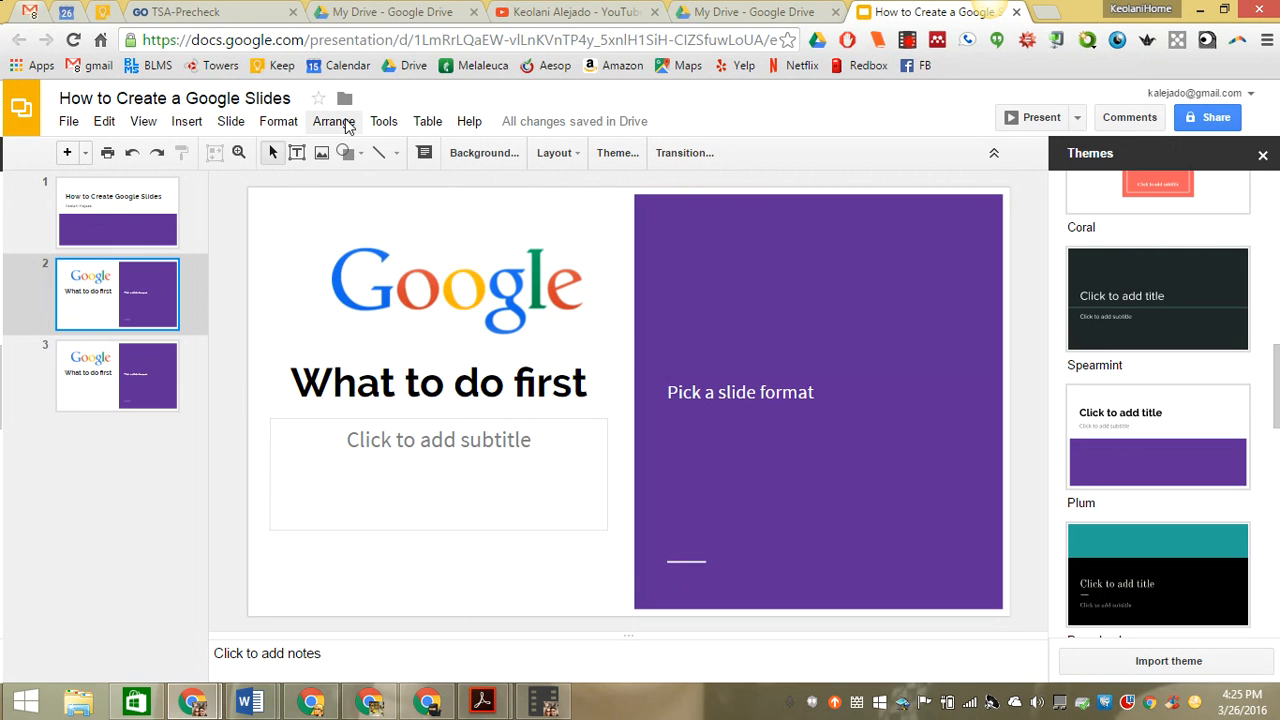
{"action": "left_click", "coordinate": [345, 123]}
{"action": "left_click", "coordinate": [123, 200]}
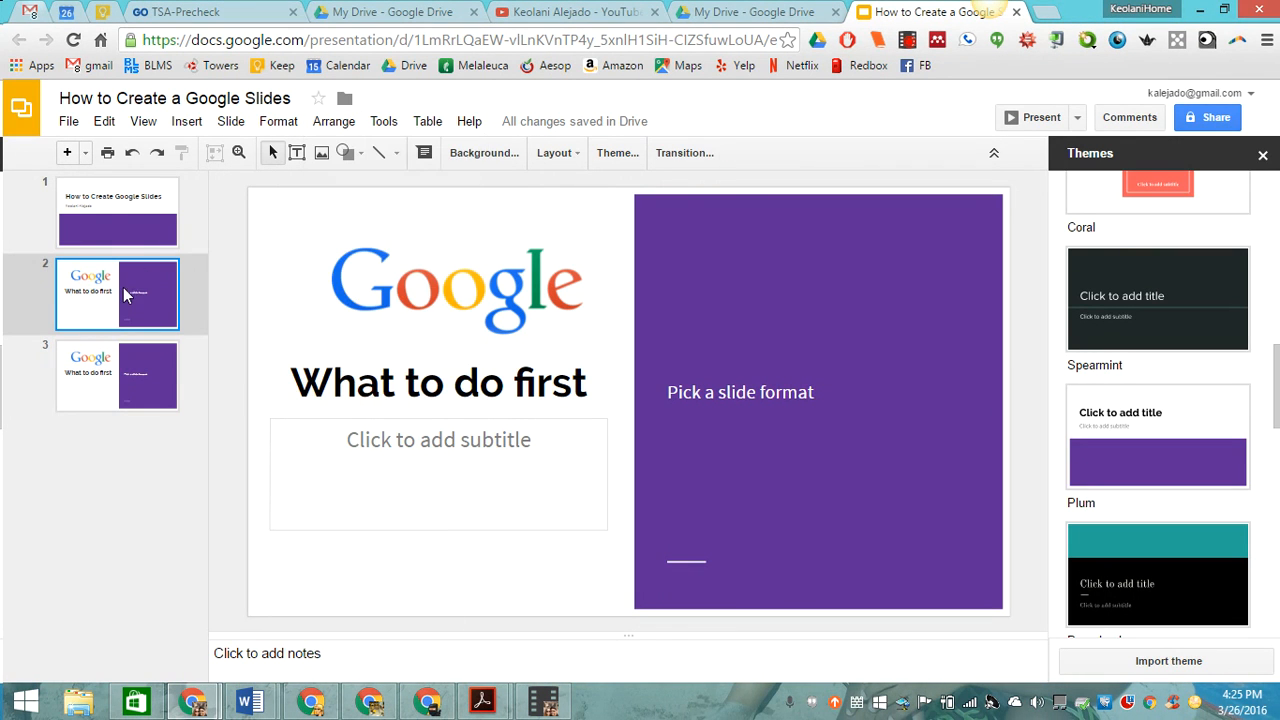
{"action": "left_click", "coordinate": [123, 203]}
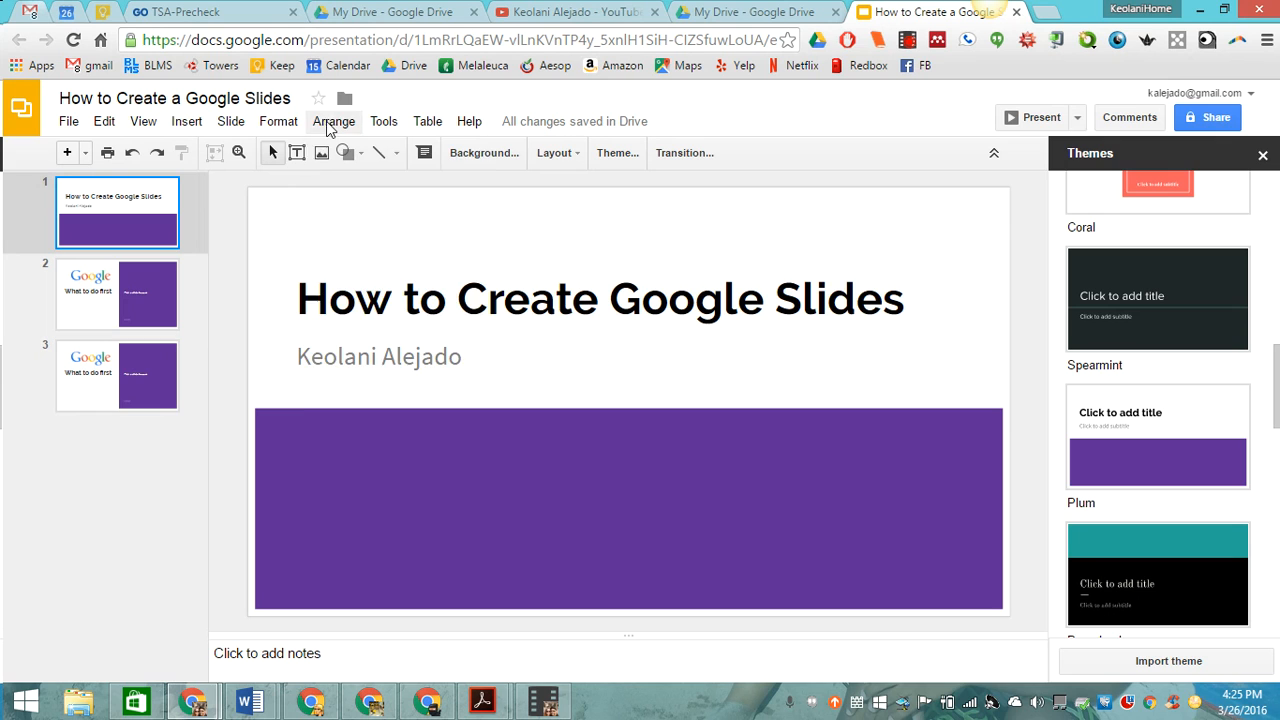
{"action": "left_click", "coordinate": [333, 123]}
{"action": "mouse_move", "coordinate": [377, 125]}
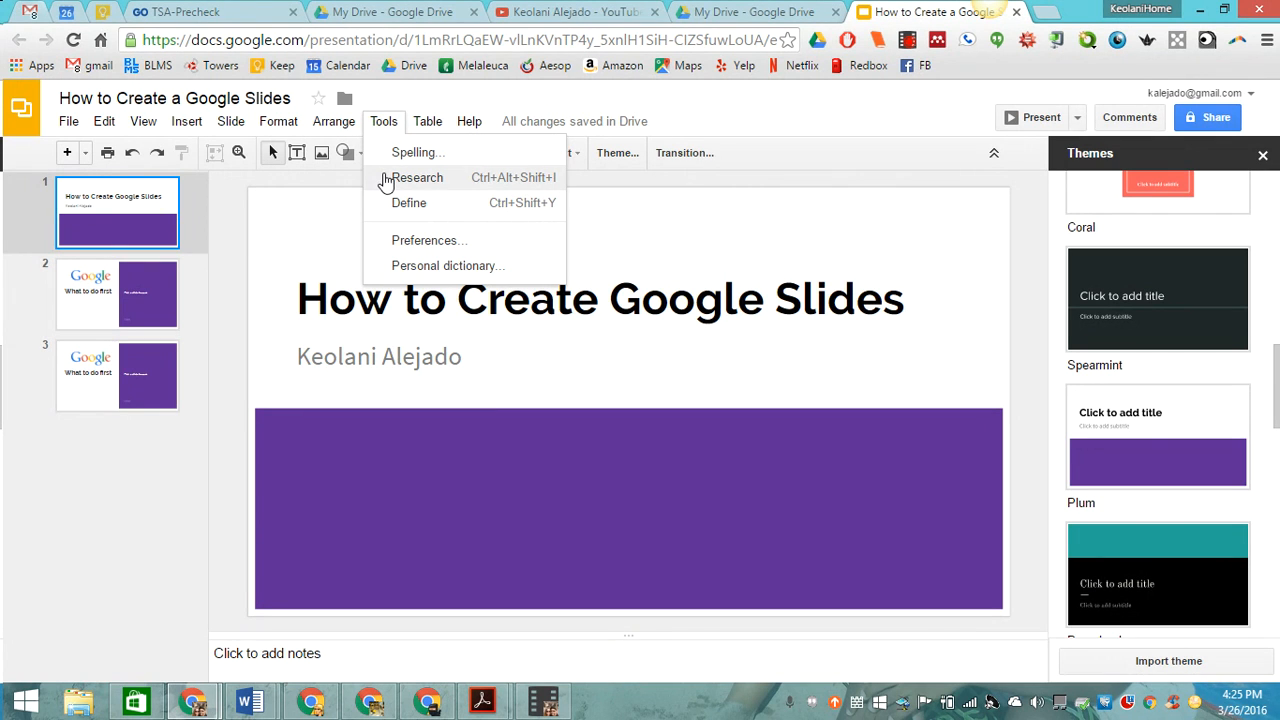
- Insert a table with four columns and four rows on the first slide
{"action": "mouse_move", "coordinate": [427, 122]}
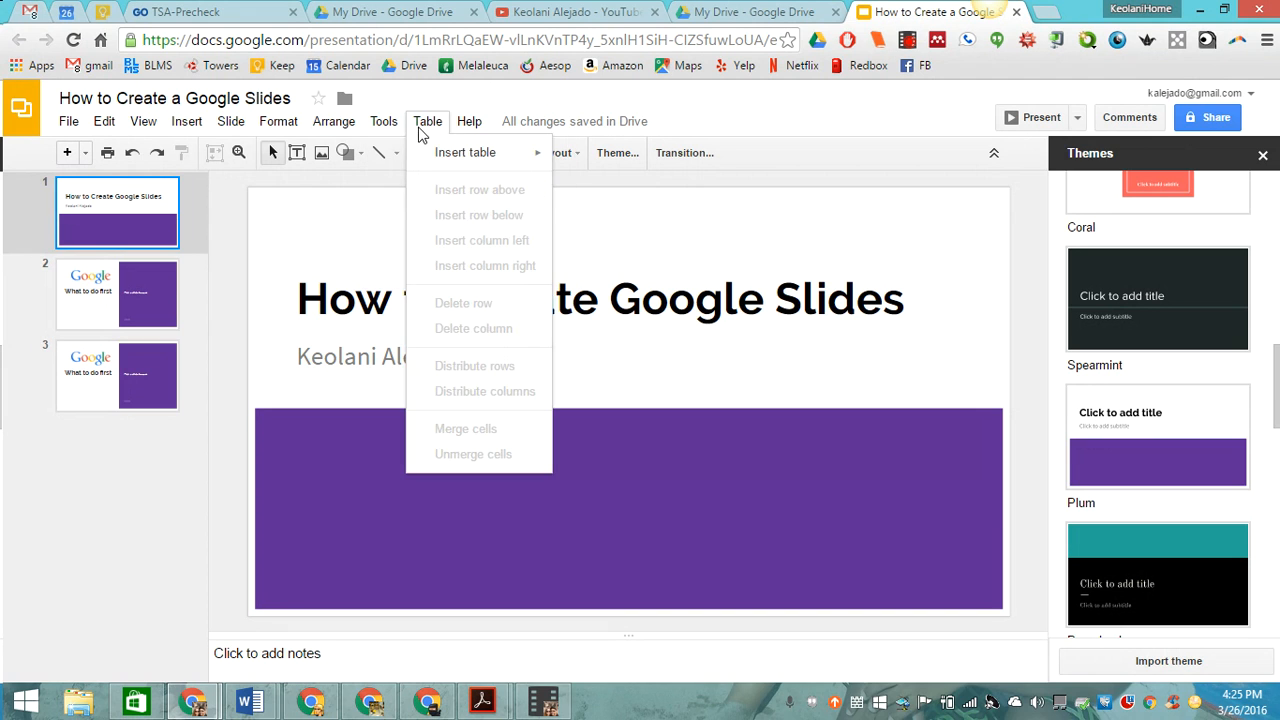
{"action": "mouse_move", "coordinate": [440, 168]}
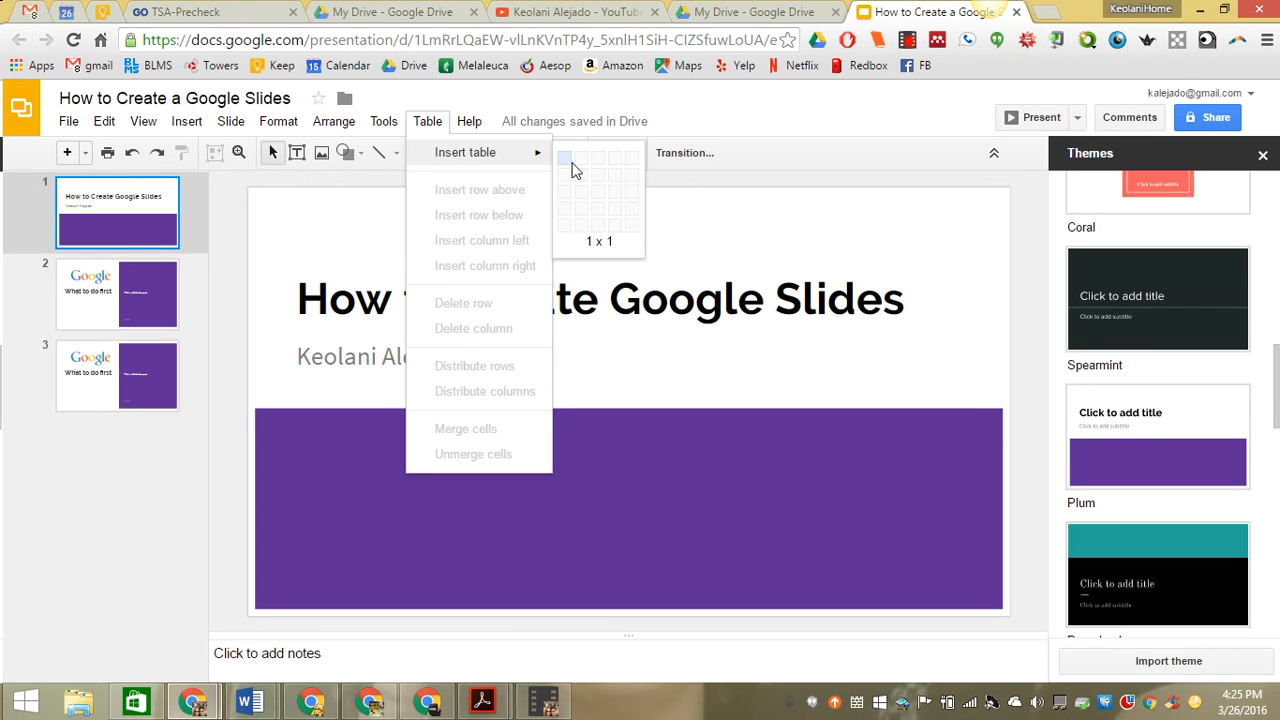
{"action": "left_click", "coordinate": [617, 212]}
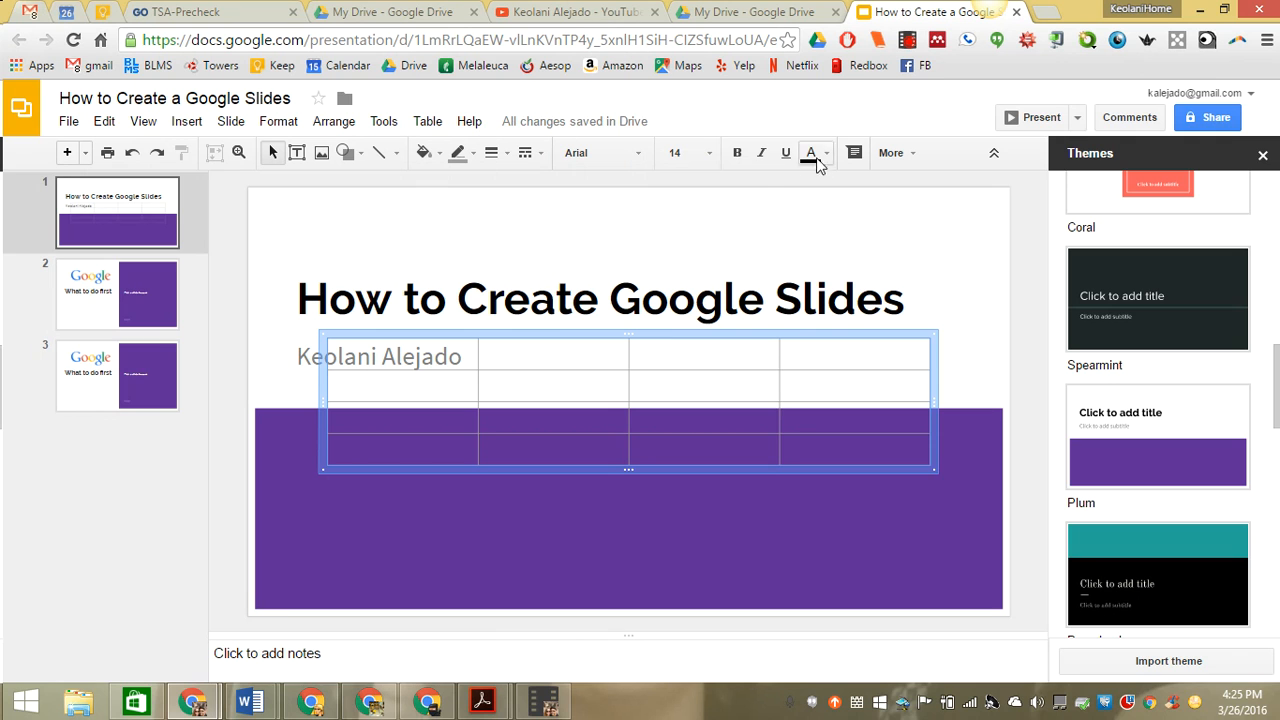
- Turn on link sharing for the presentation, keeping access at anyone with the link can view
{"action": "left_click", "coordinate": [1207, 118]}
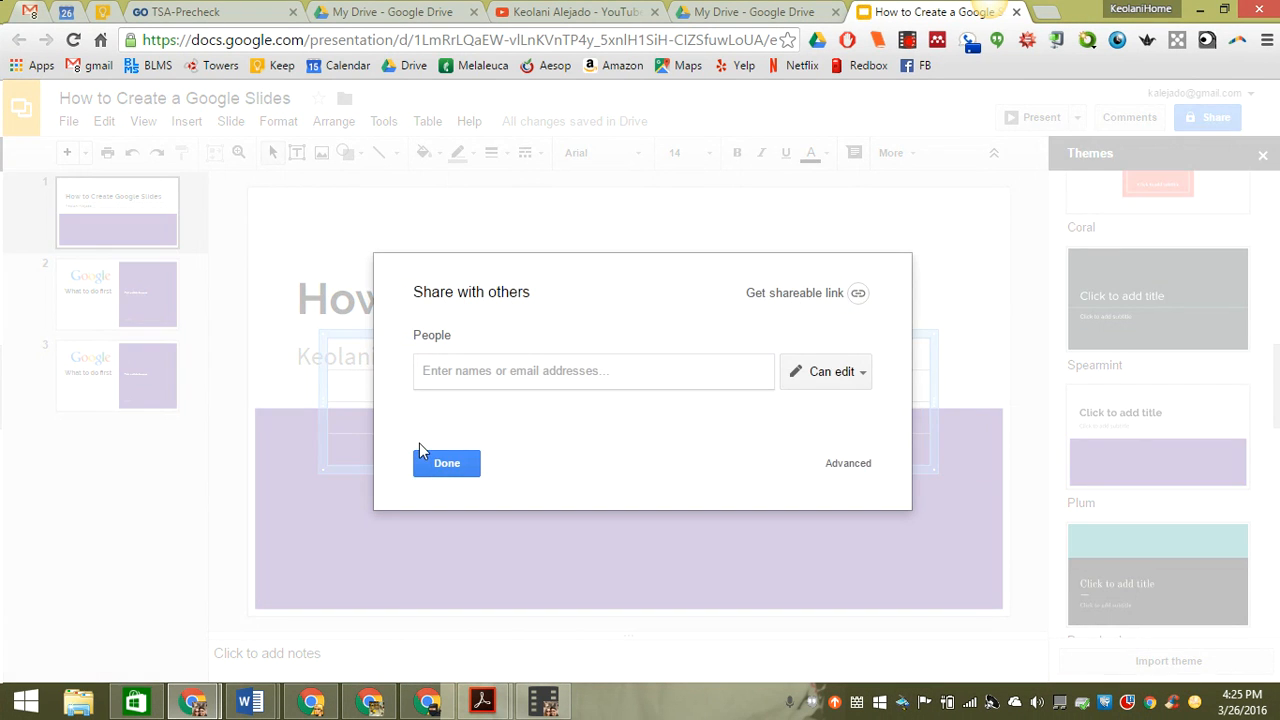
{"action": "left_click", "coordinate": [822, 294]}
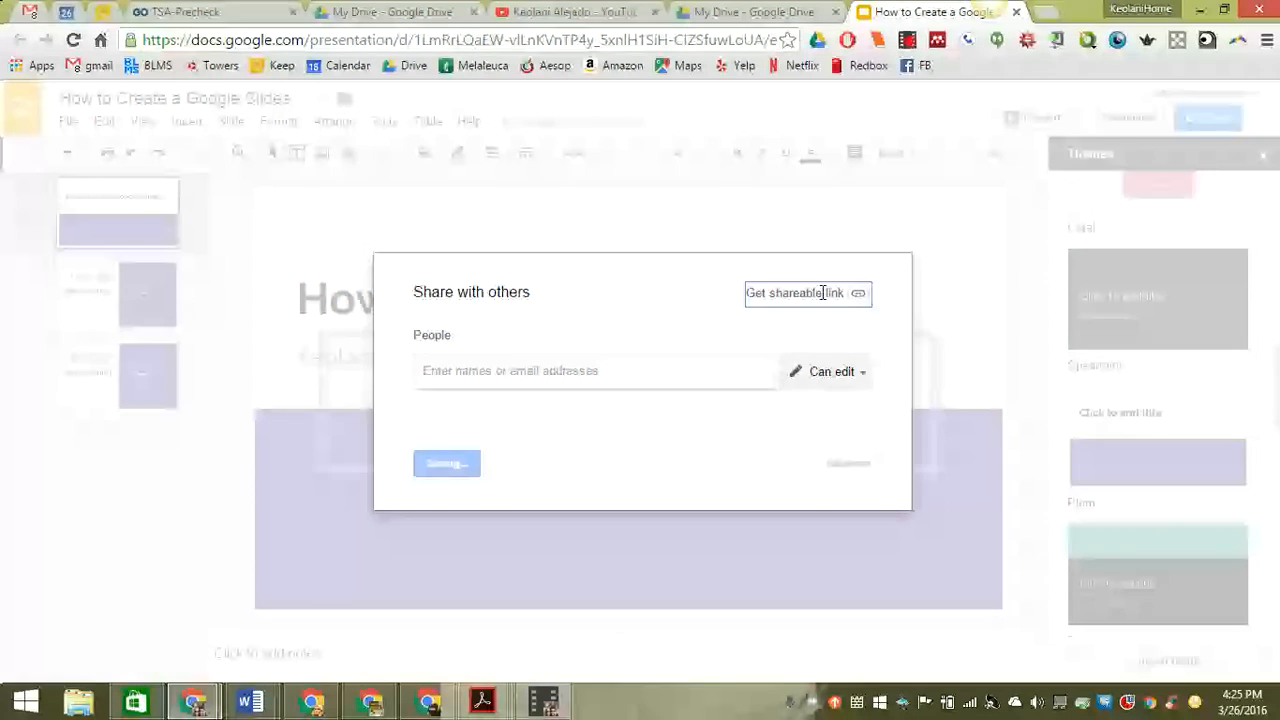
{"action": "left_click", "coordinate": [586, 366]}
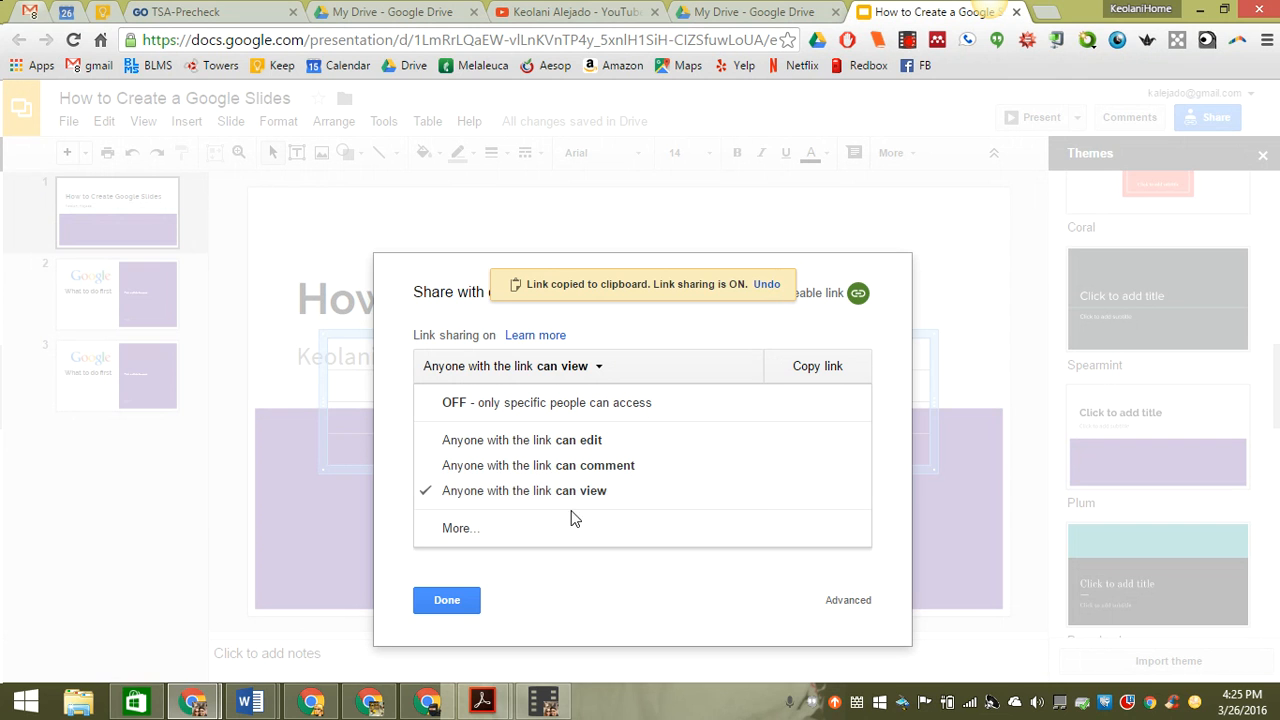
{"action": "left_click", "coordinate": [455, 600]}
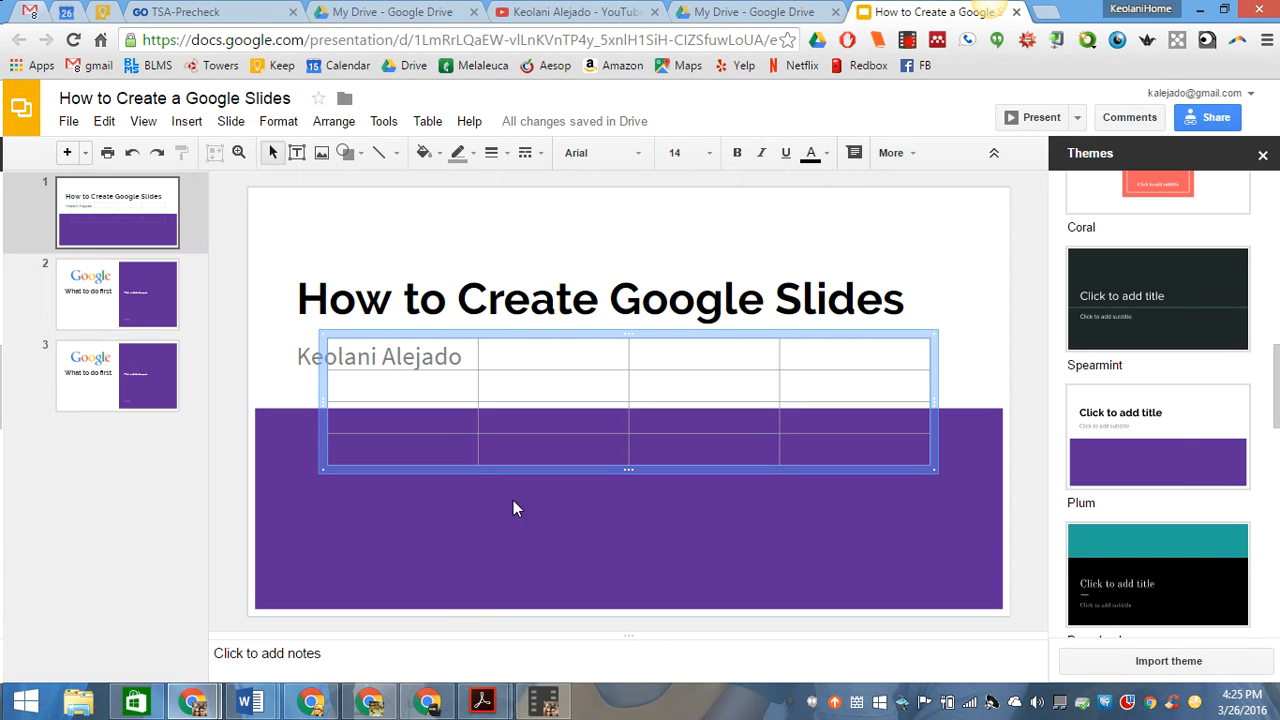
- Examine the sharing settings and the permission levels available for invited people, and close them without inviting anyone
{"action": "left_click", "coordinate": [1209, 117]}
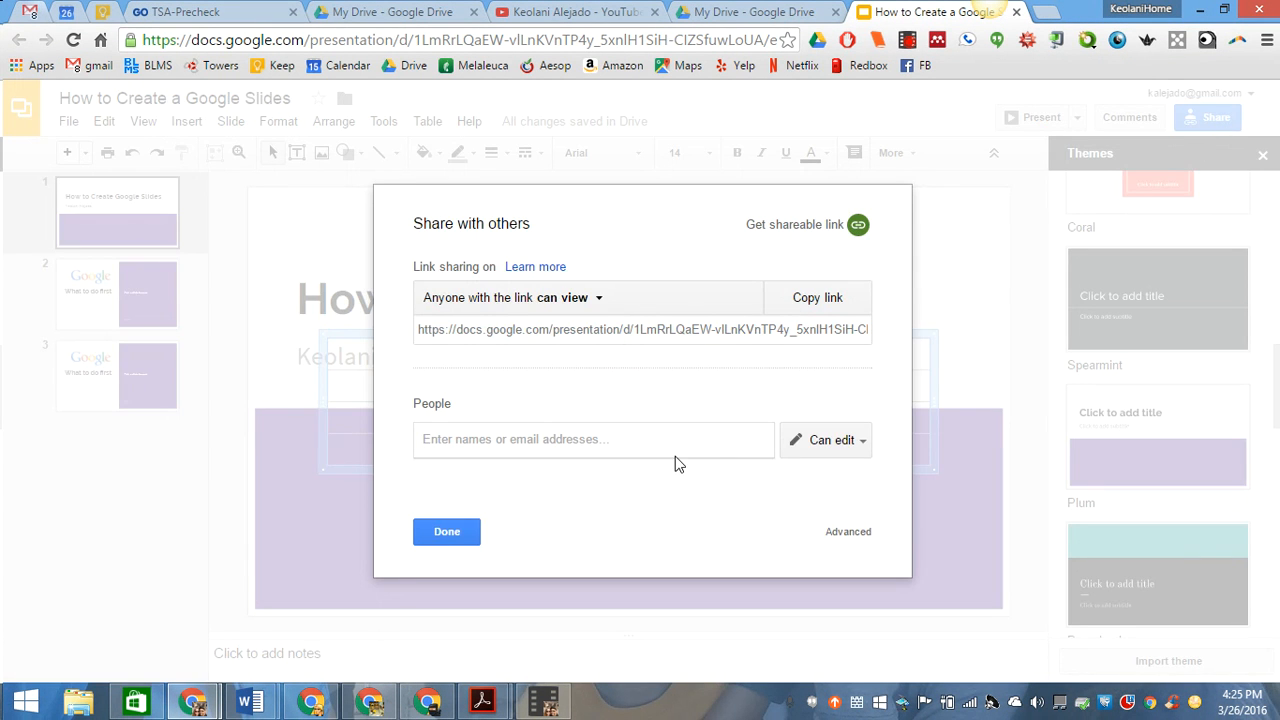
{"action": "left_click", "coordinate": [840, 440]}
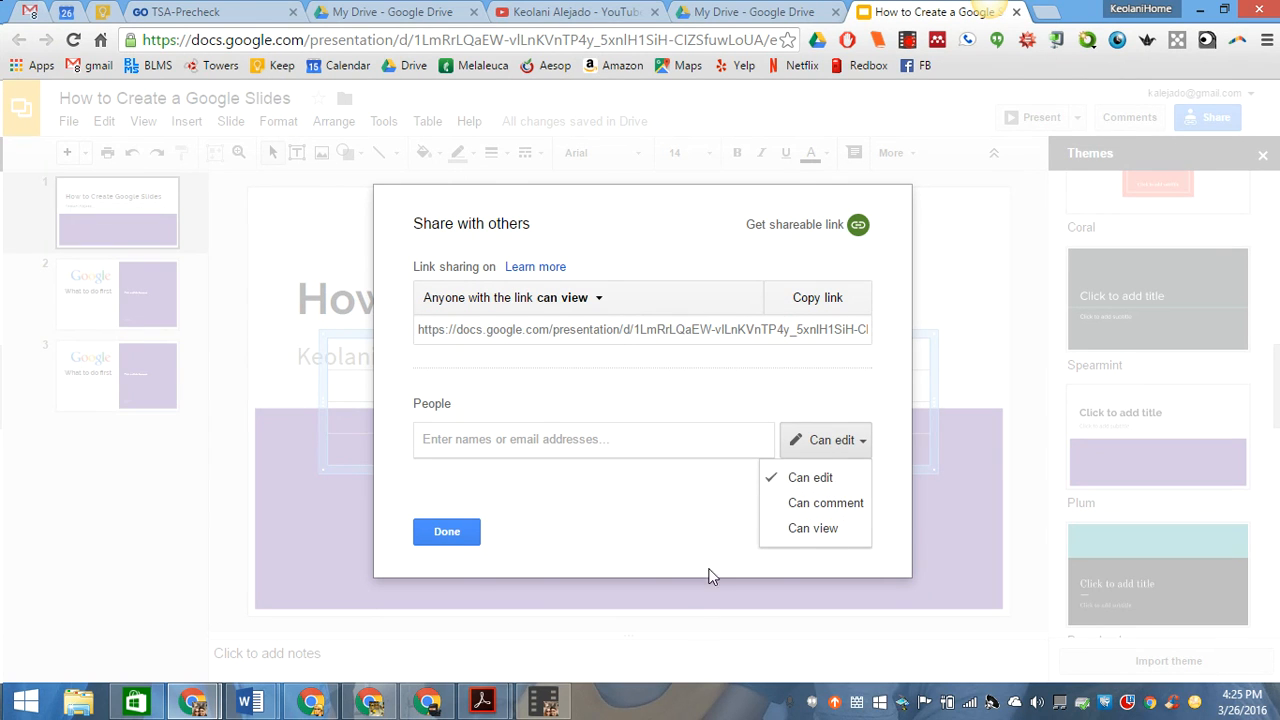
{"action": "left_click", "coordinate": [447, 531]}
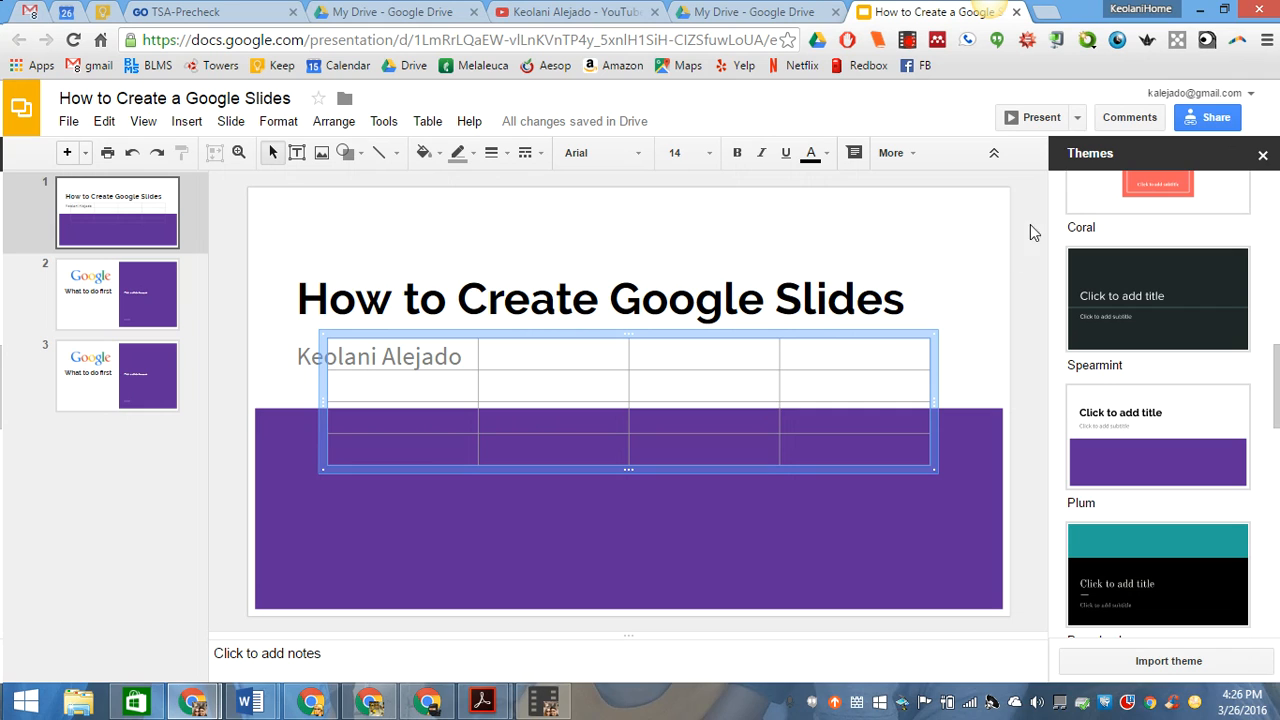
- Close the list of themes and select the title box on the first slide
{"action": "left_click", "coordinate": [1262, 155]}
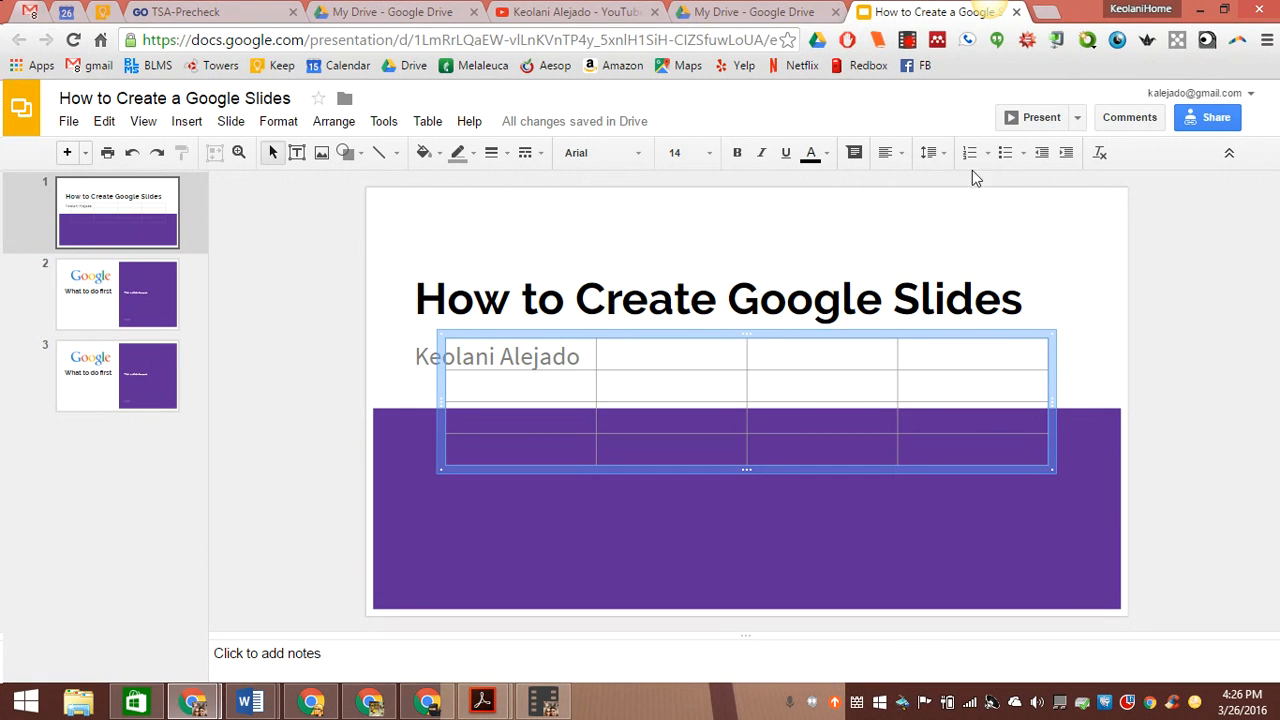
{"action": "left_click", "coordinate": [68, 121]}
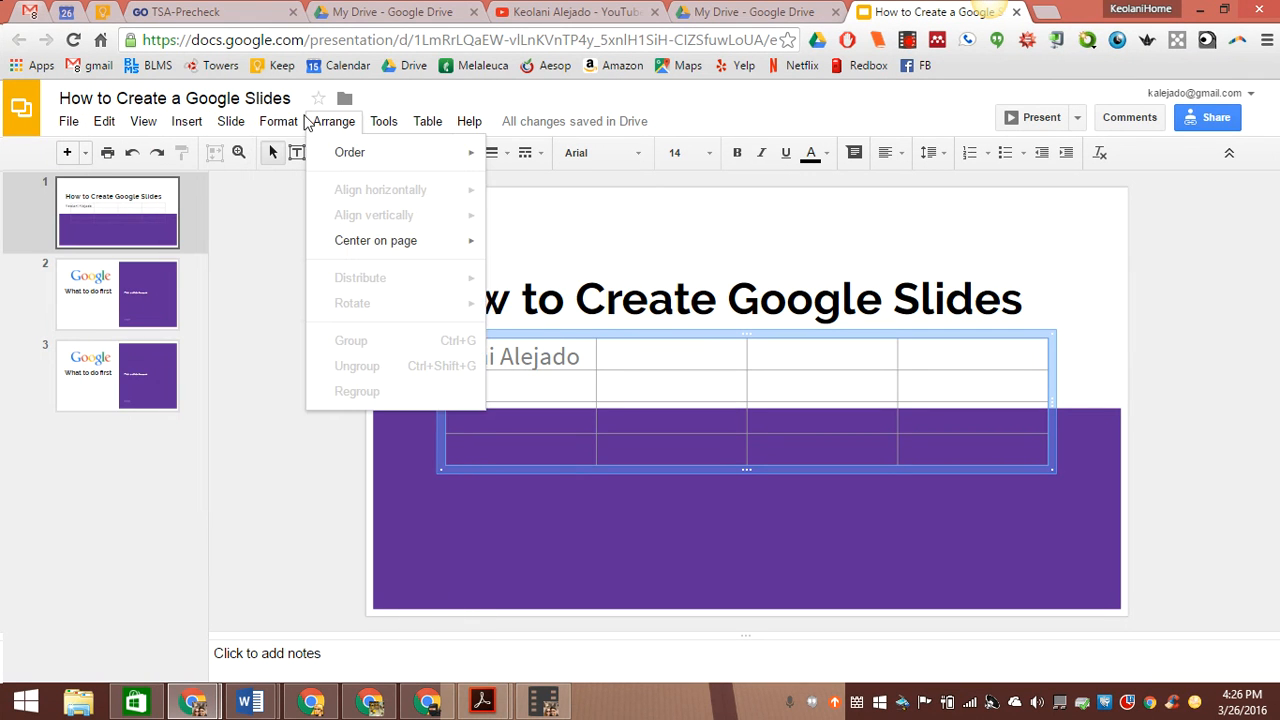
{"action": "left_click", "coordinate": [709, 209]}
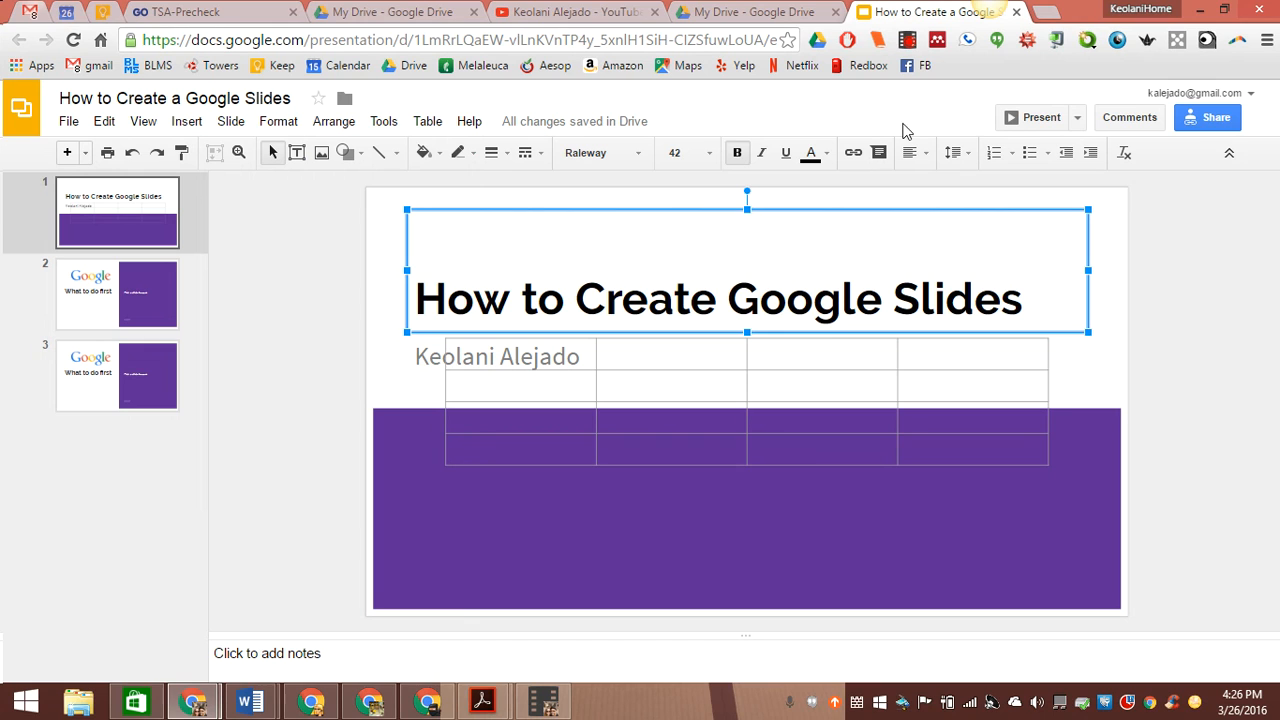
- Add the speaker note "lkajdflasdjflskjfesljflsdkfjkljfdslkfja;l" to the second slide
{"action": "scroll", "coordinate": [1167, 429], "scroll_direction": "down", "scroll_amount": 1}
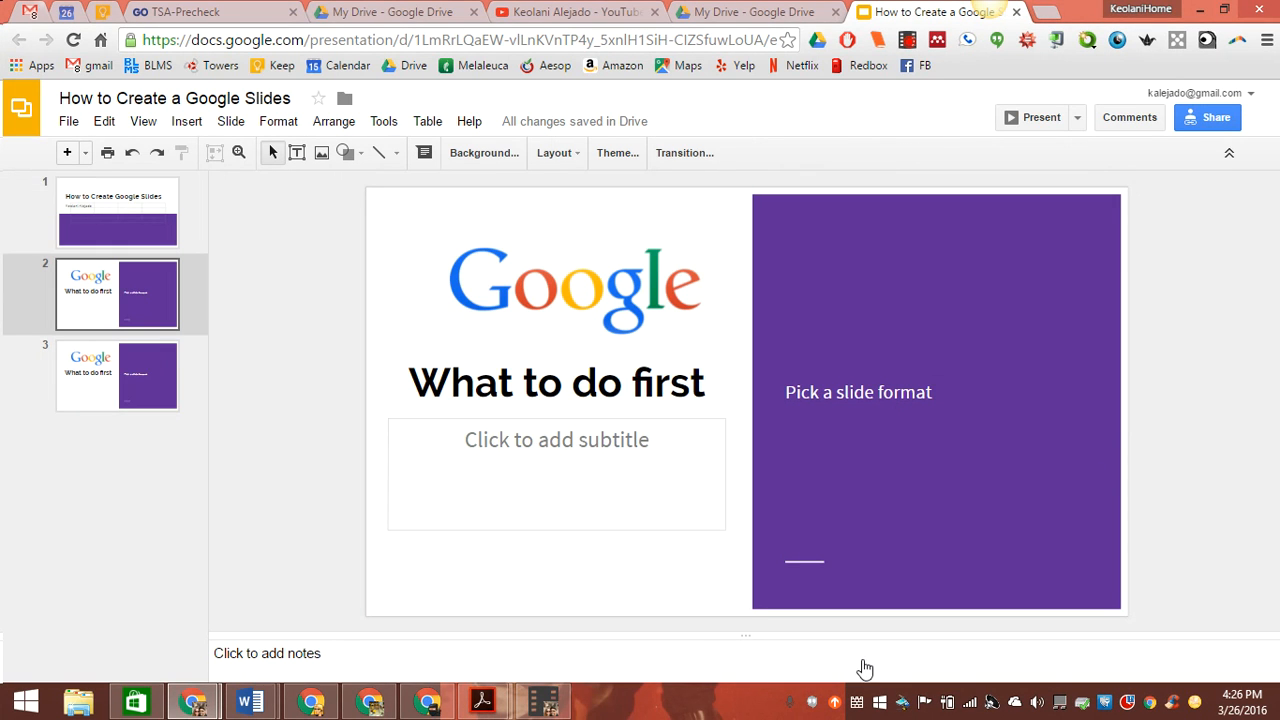
{"action": "left_click", "coordinate": [358, 664]}
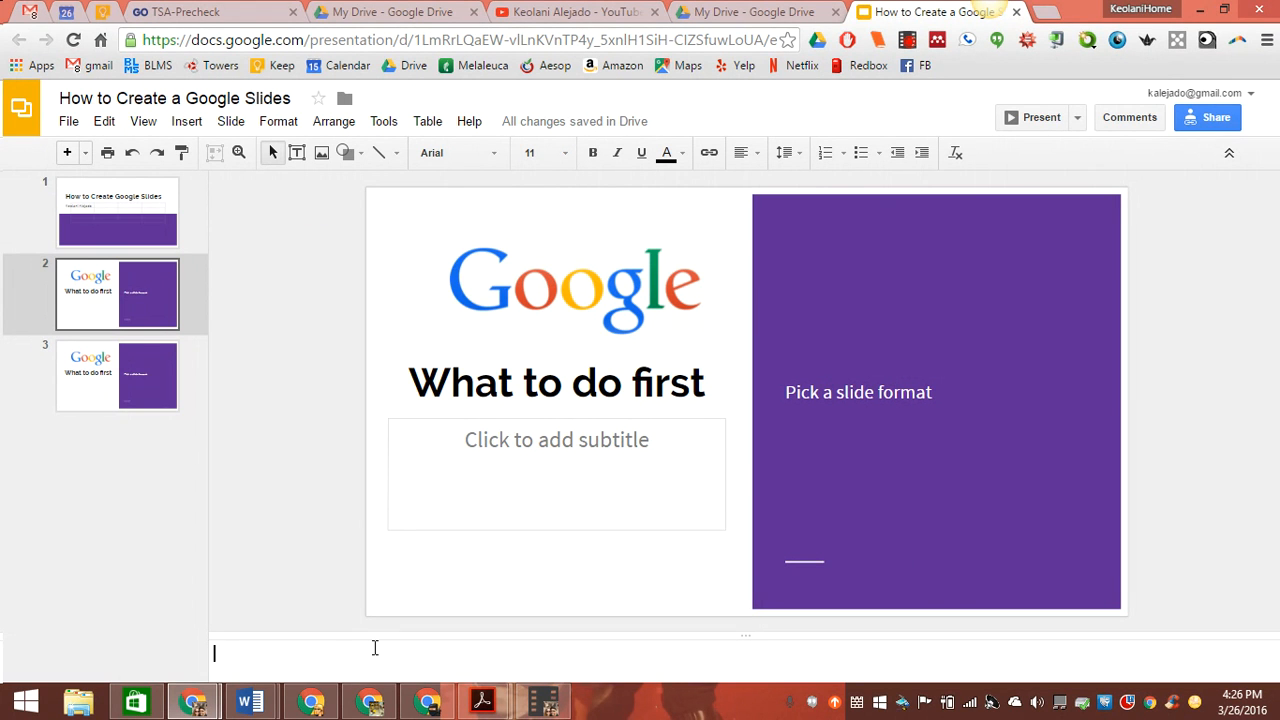
{"action": "type", "text": "lkajdflasdjflskjfesljflsdkfjkljfdslkfja;l"}
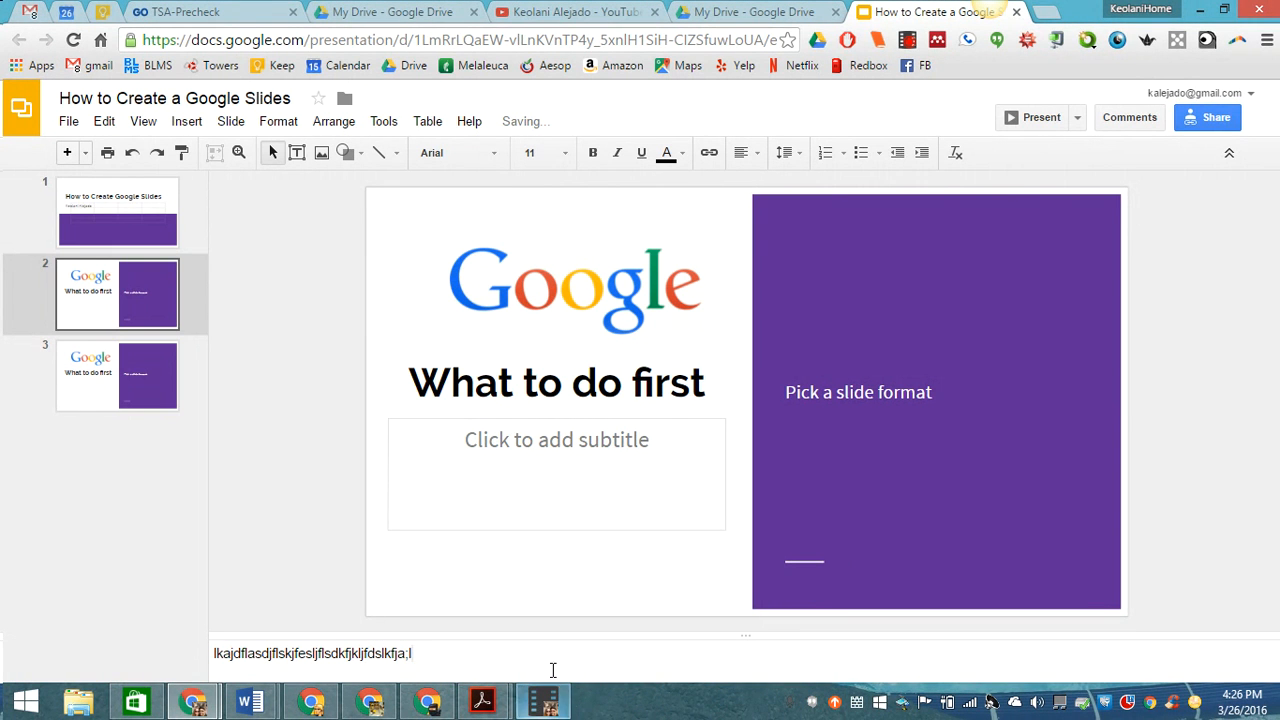
- Preview the second slide in full screen and again with speaker notes, and return to editing
{"action": "left_click", "coordinate": [1018, 124]}
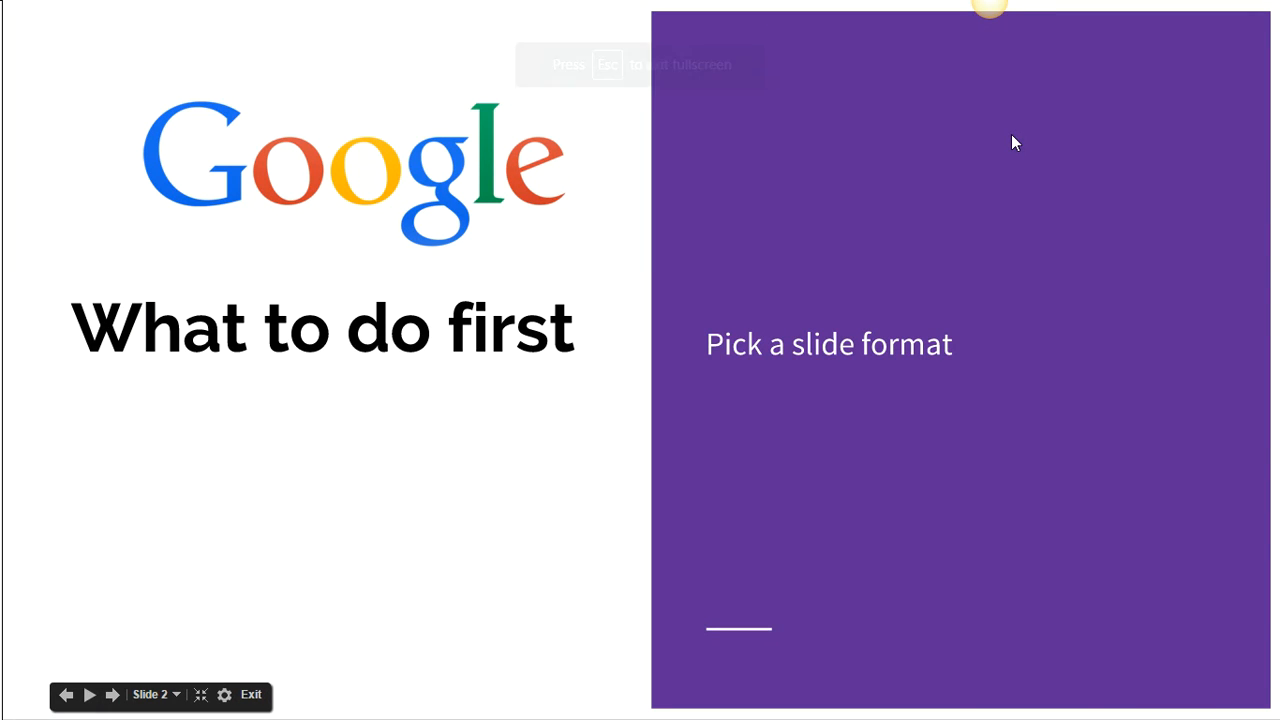
{"action": "key", "text": "Escape"}
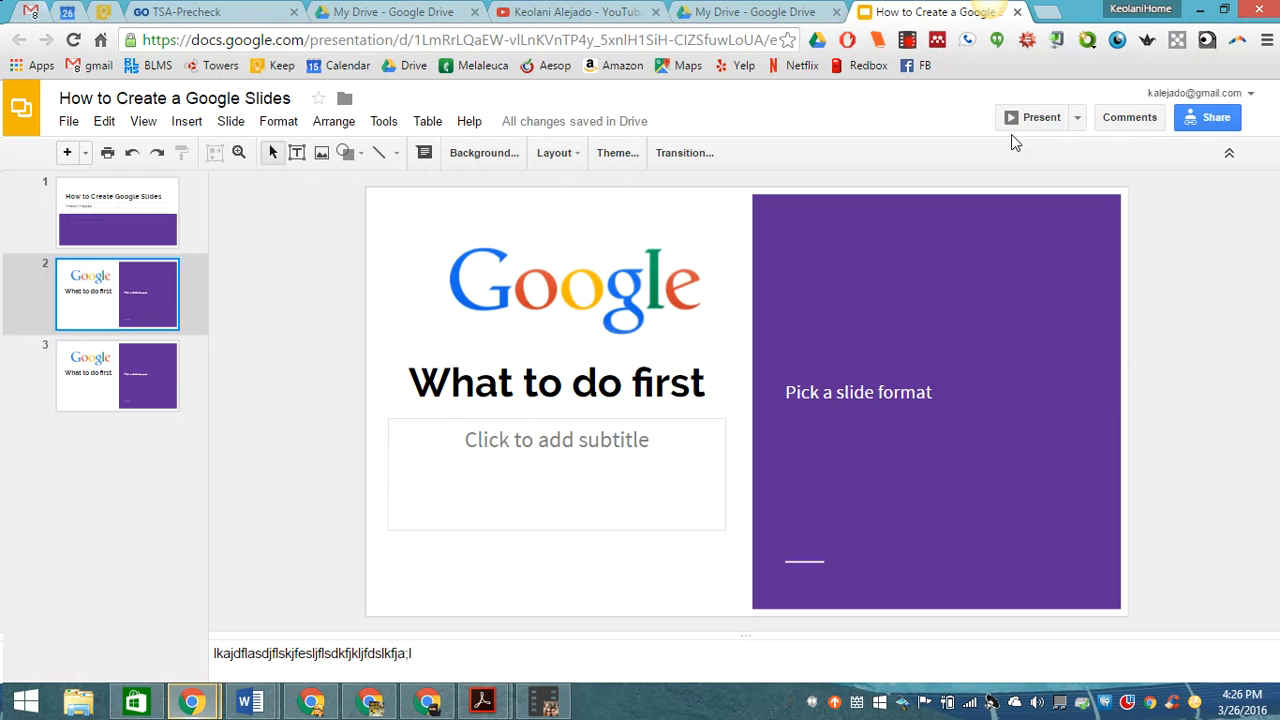
{"action": "left_click", "coordinate": [1078, 118]}
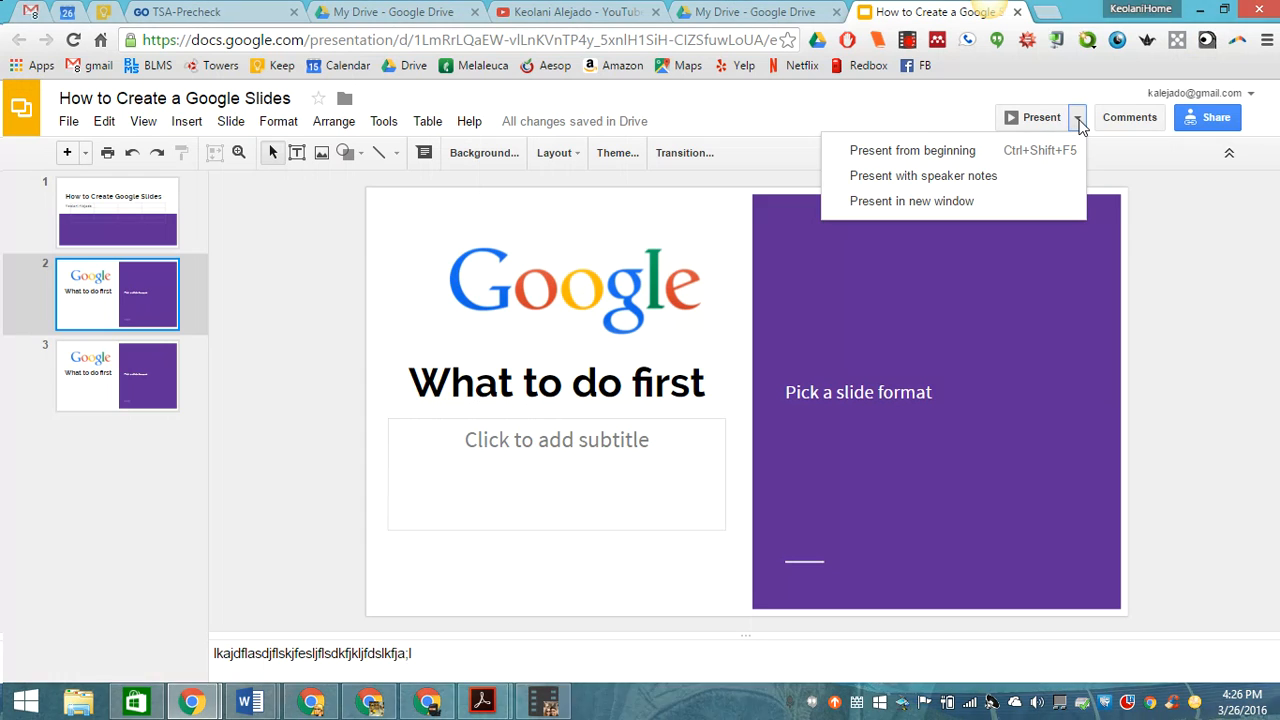
{"action": "left_click", "coordinate": [983, 189]}
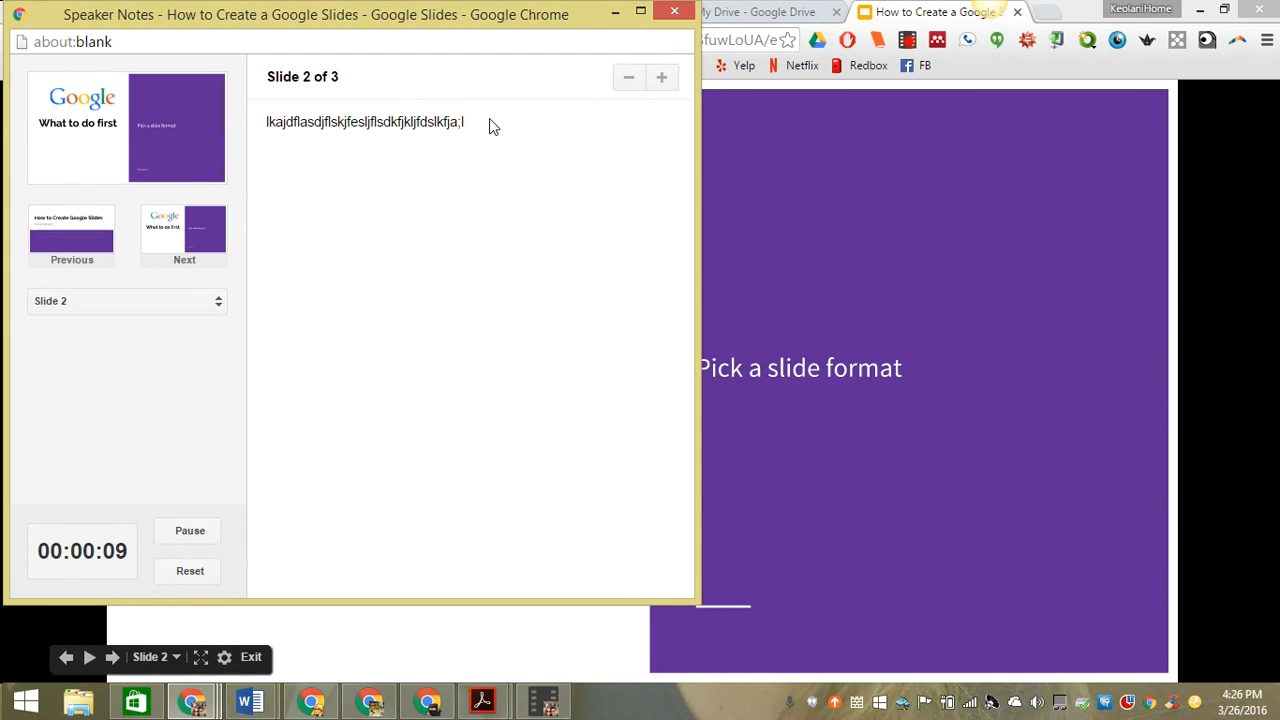
{"action": "left_click_drag", "start_coordinate": [490, 125], "coordinate": [243, 140]}
{"action": "left_click", "coordinate": [308, 158]}
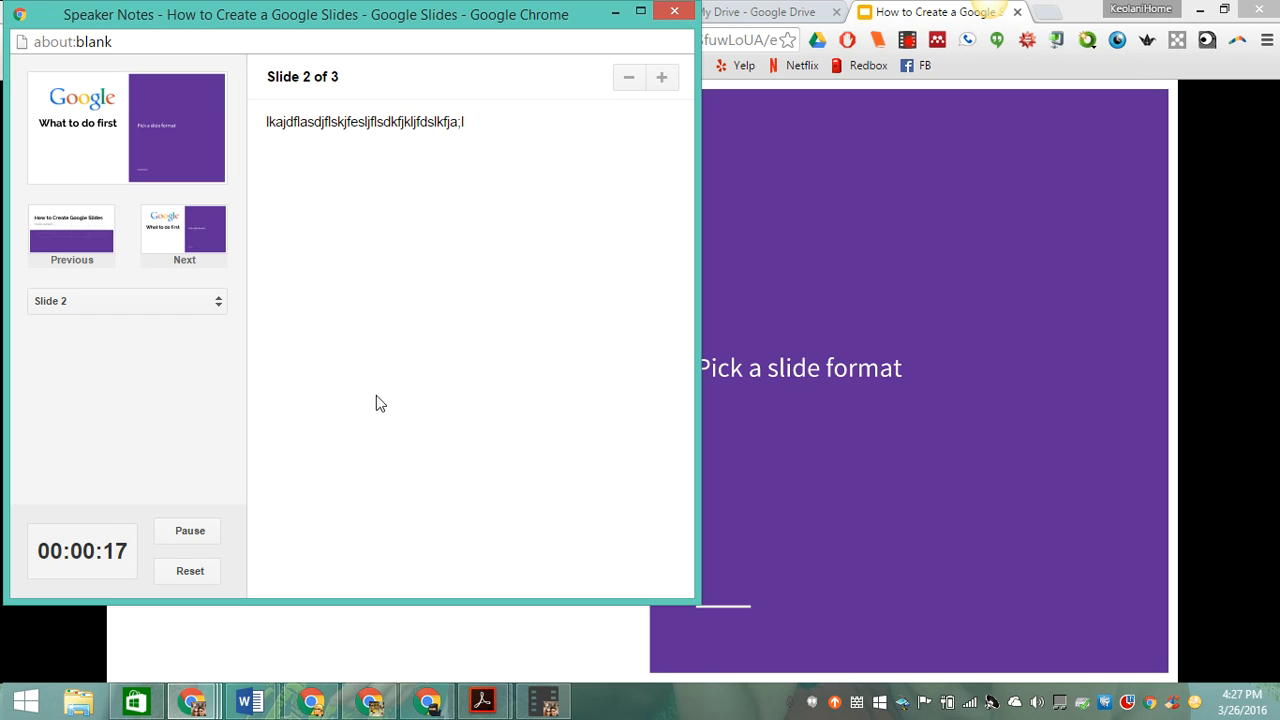
{"action": "left_click", "coordinate": [684, 14]}
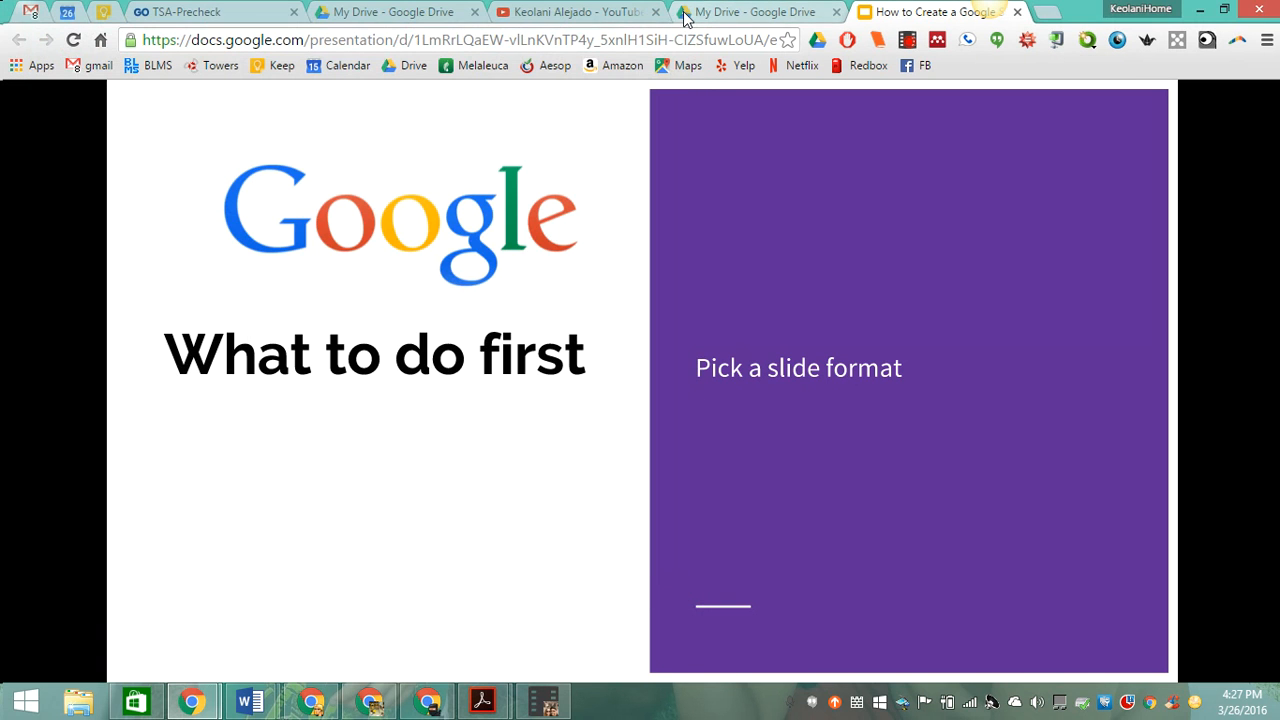
{"action": "key", "text": "Escape"}
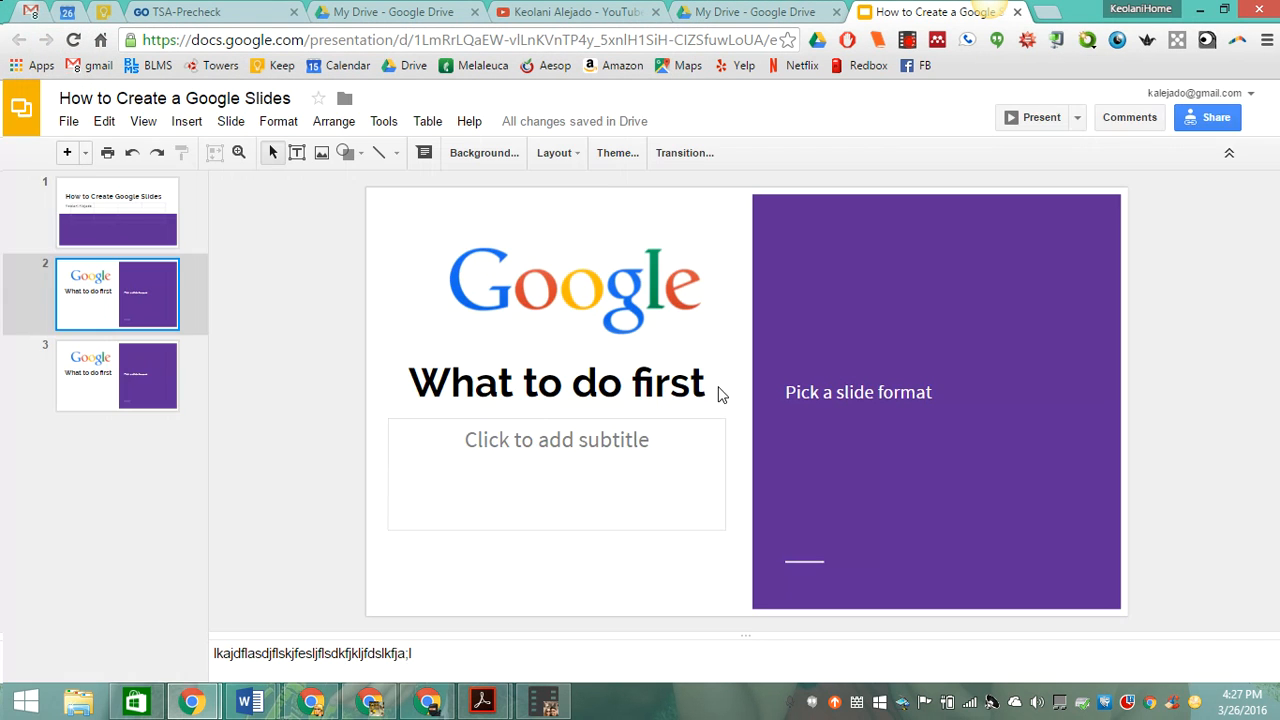